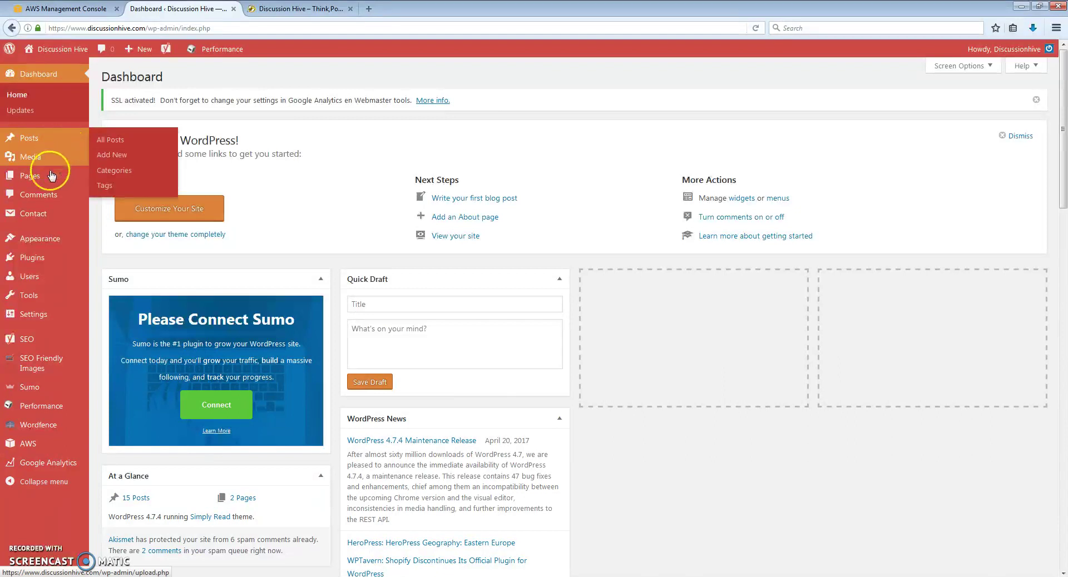
View the WordPress upload page for new media and its file chooser without uploading a file
left_click(50, 162)
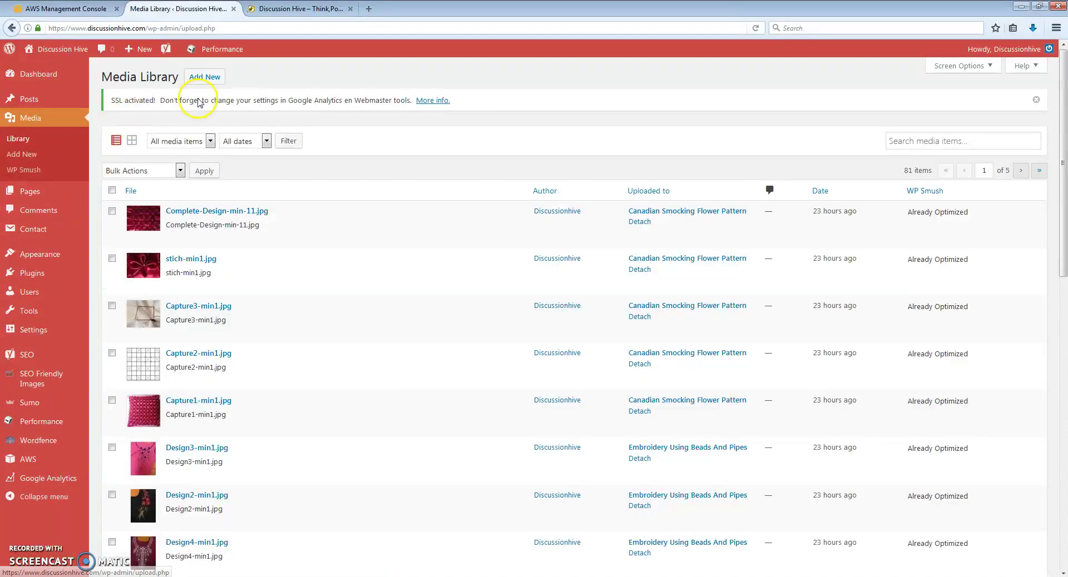
left_click(213, 80)
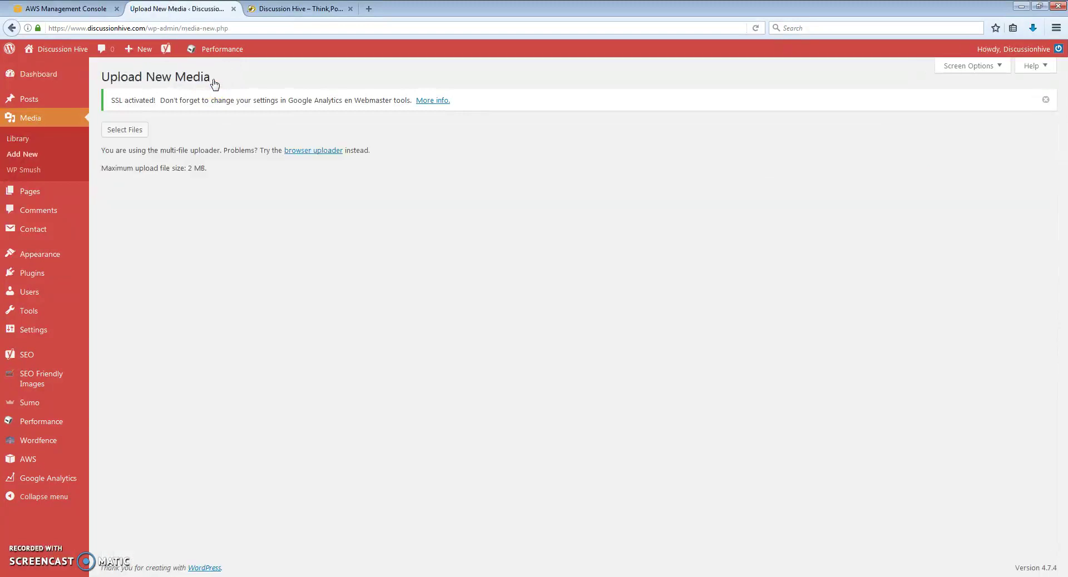
left_click(587, 210)
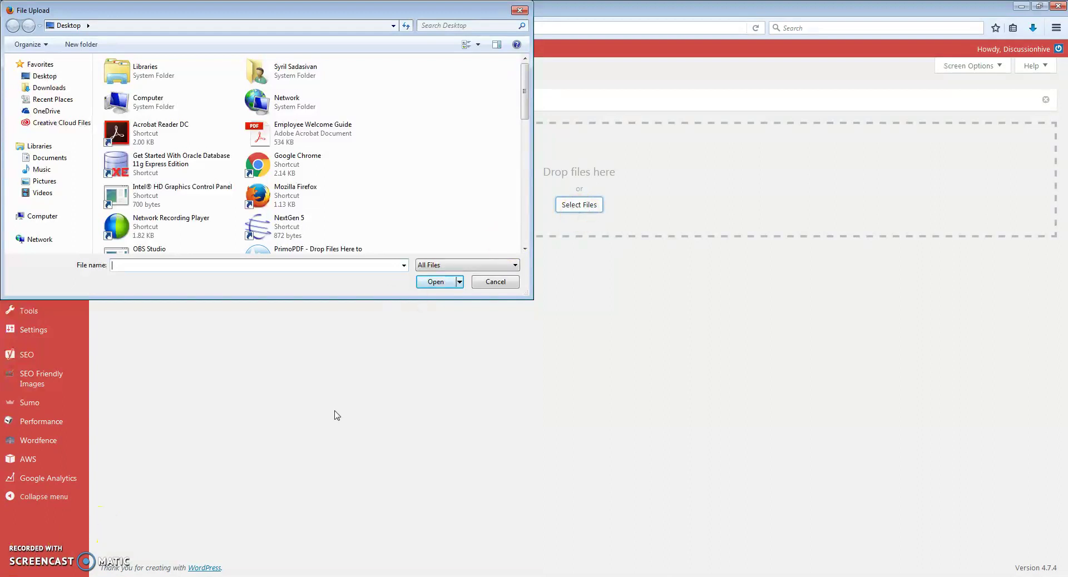
left_click(508, 282)
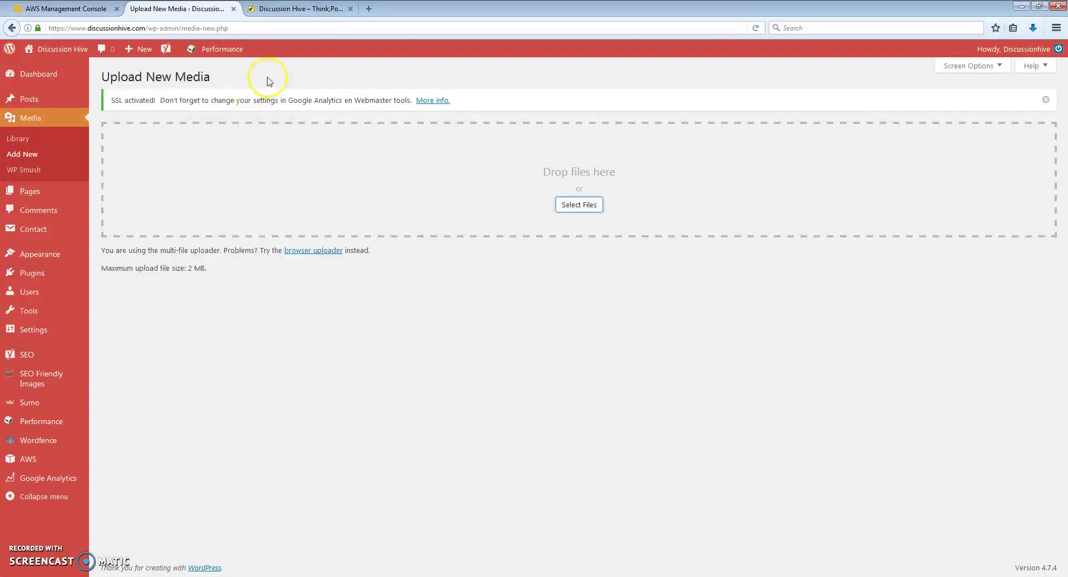
Switch to the AWS Management Console and look up testUser in the list of IAM users
left_click(83, 7)
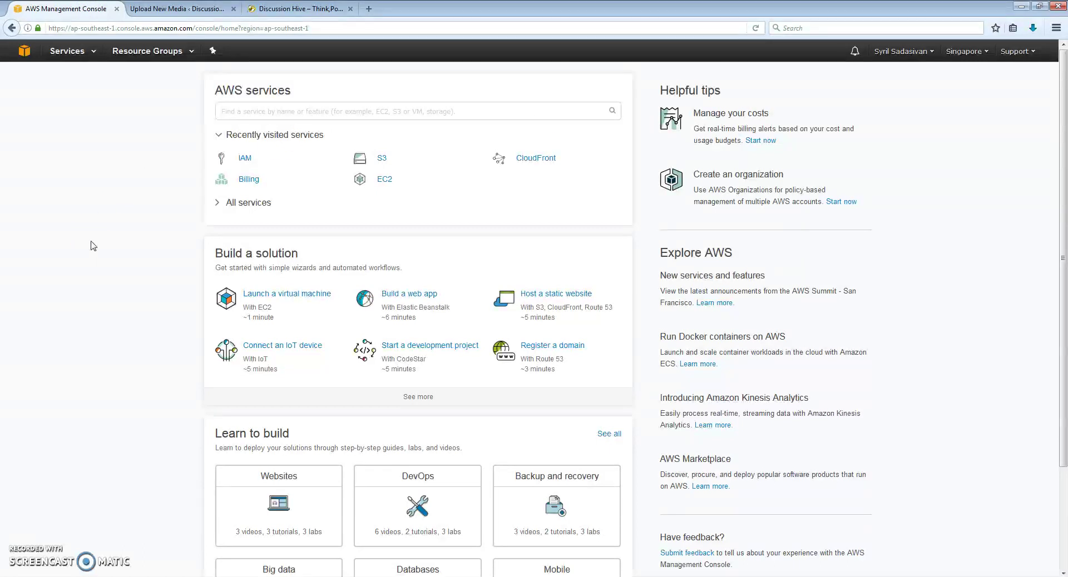
left_click(247, 166)
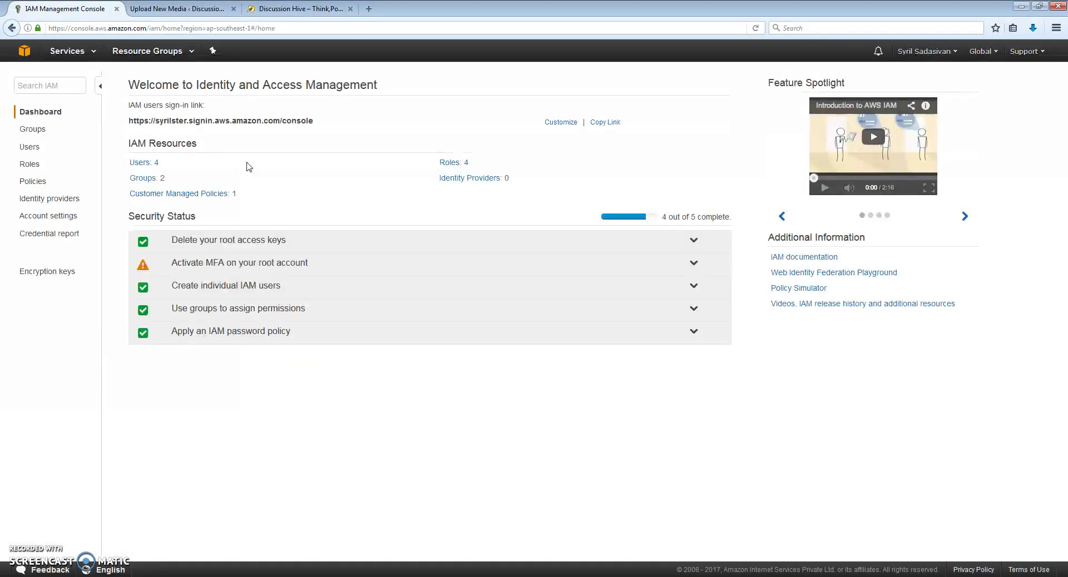
left_click(144, 162)
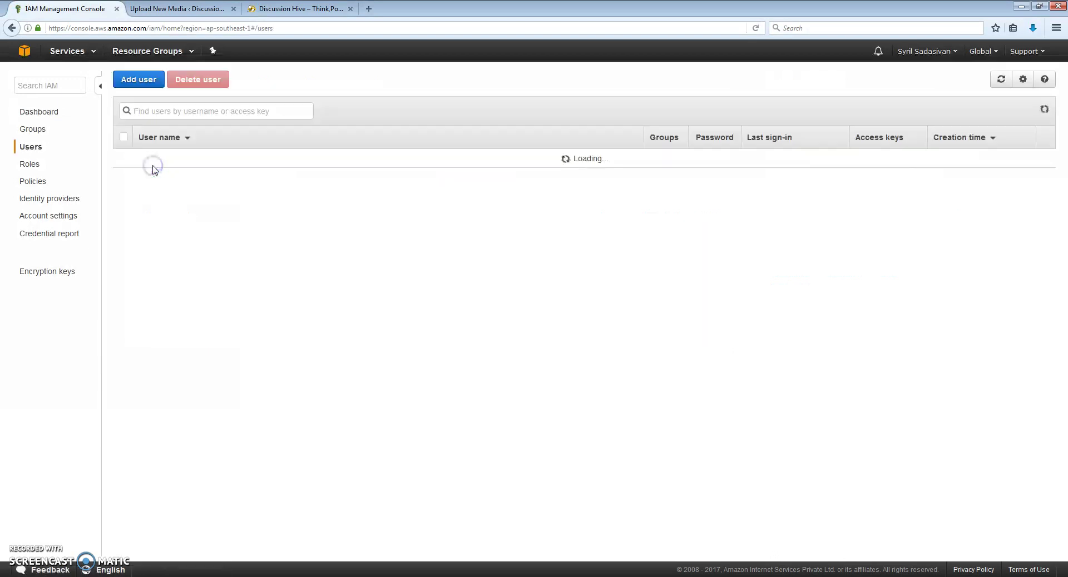
left_click(164, 220)
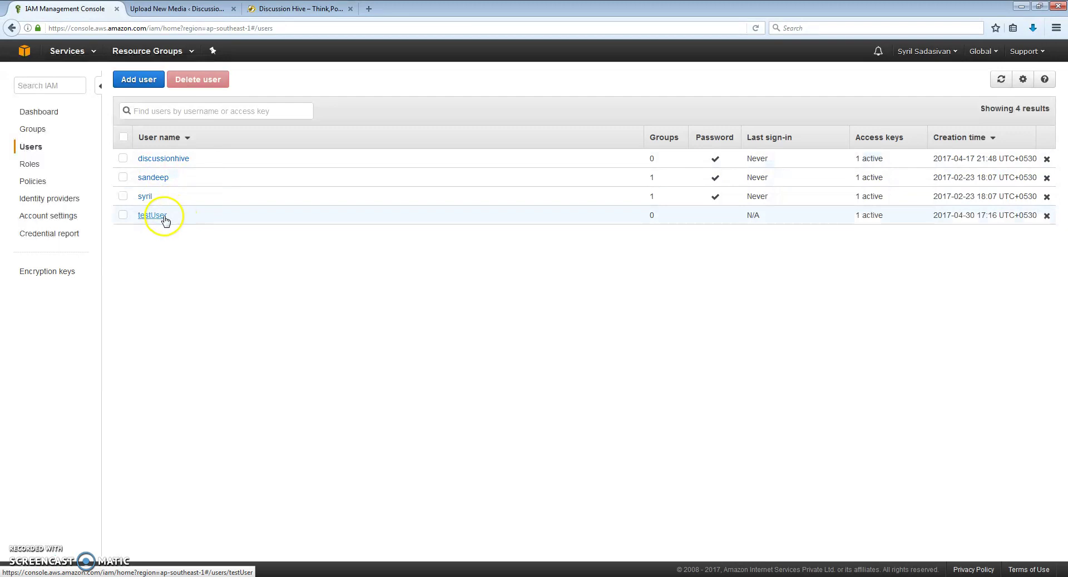
Go to the S3 service and start a new bucket named discussionhive-01
left_click(77, 51)
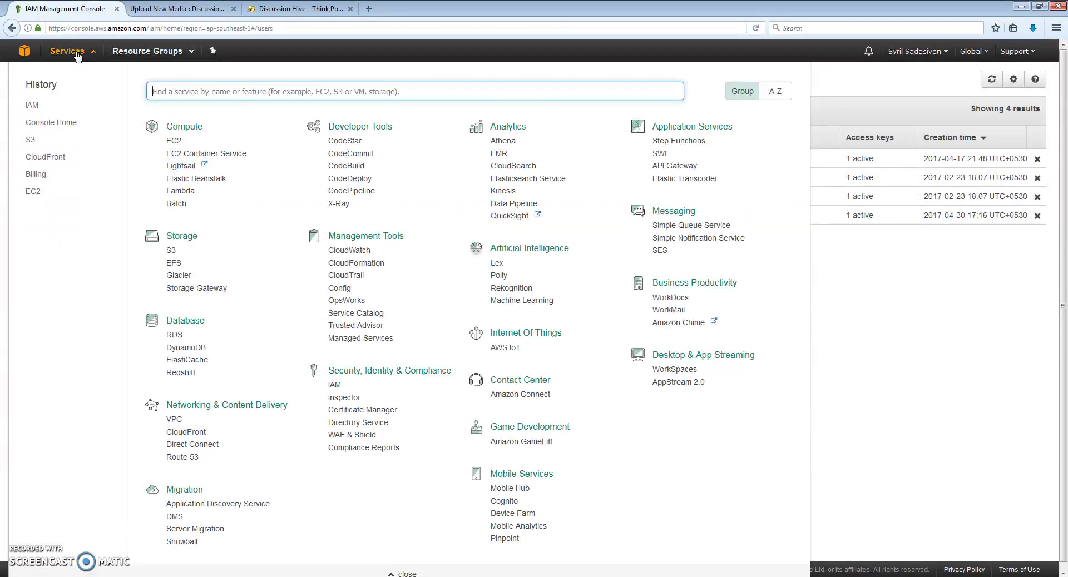
left_click(30, 144)
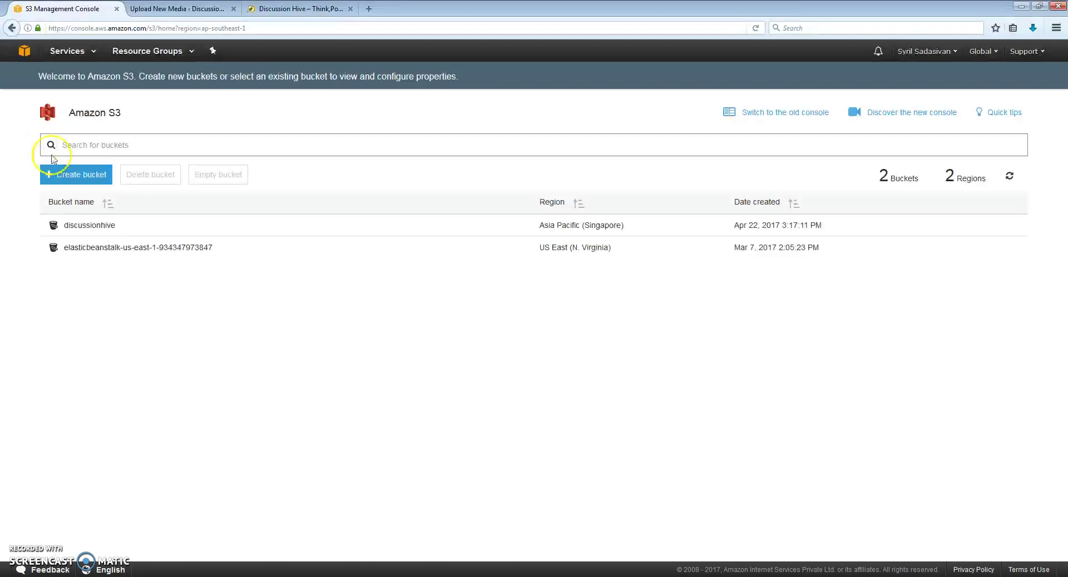
left_click(69, 177)
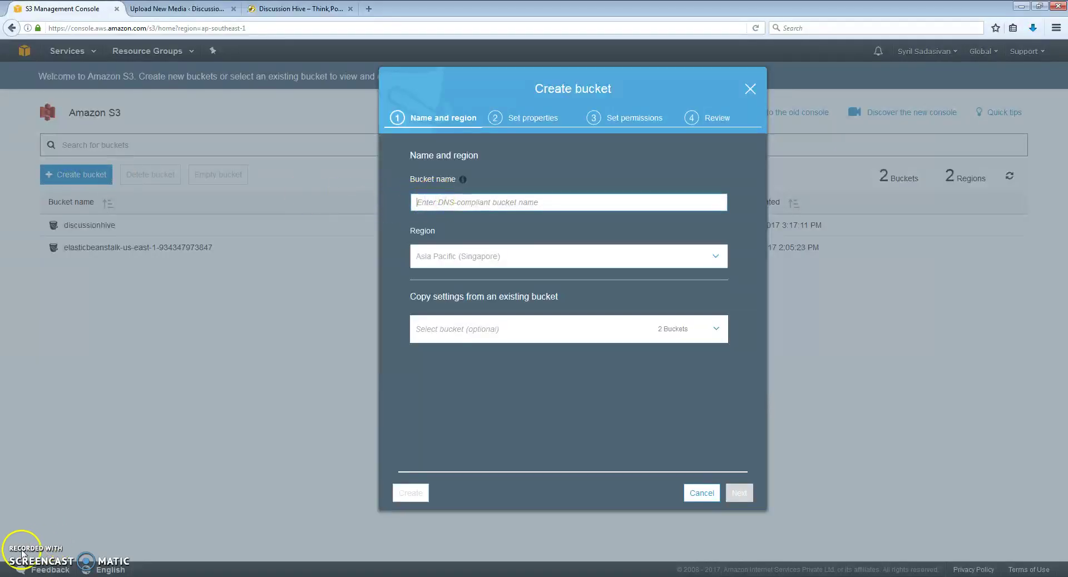
type("disc")
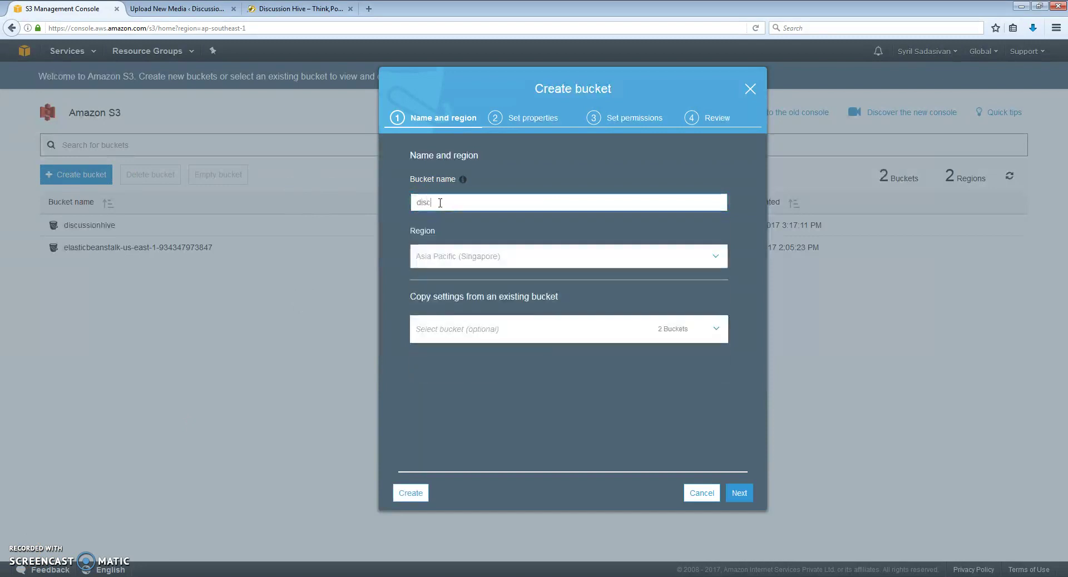
type("ussionhive")
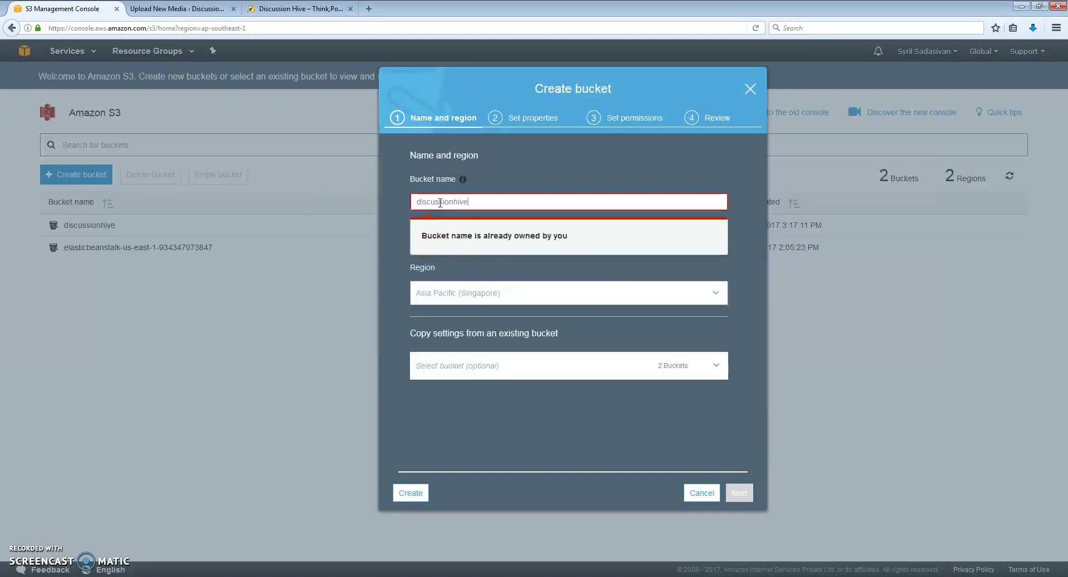
left_click(467, 245)
left_click(463, 179)
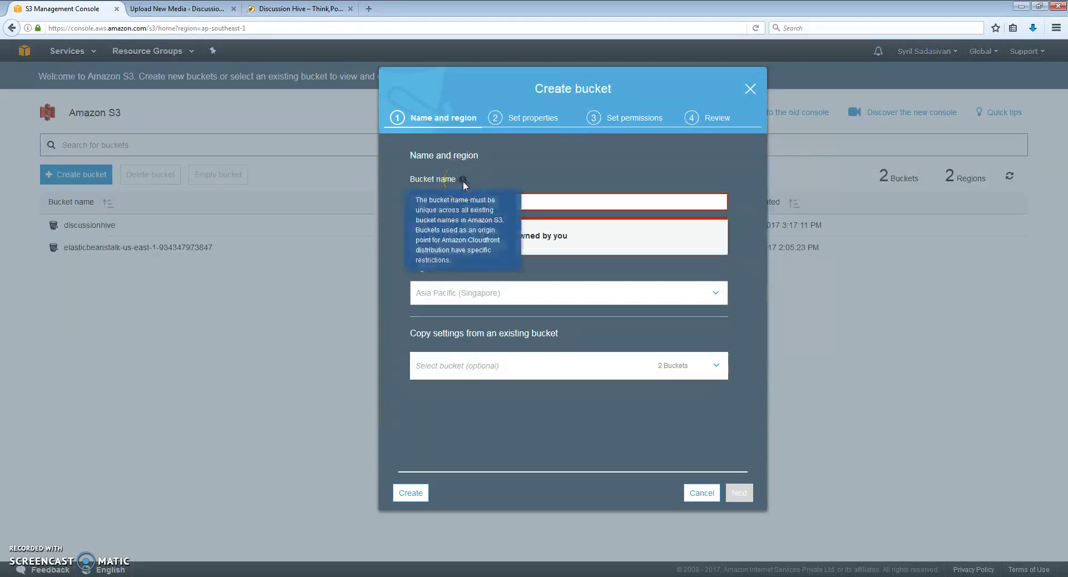
left_click(508, 202)
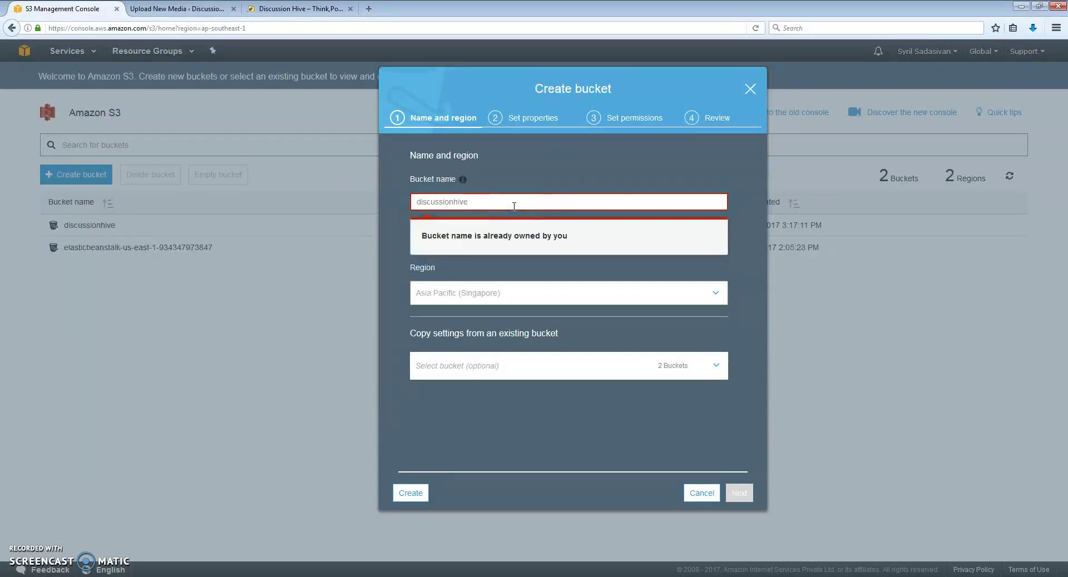
type("-01")
Create the bucket in the Asia Pacific (Singapore) region with default properties and permissions
left_click(491, 259)
left_click(490, 258)
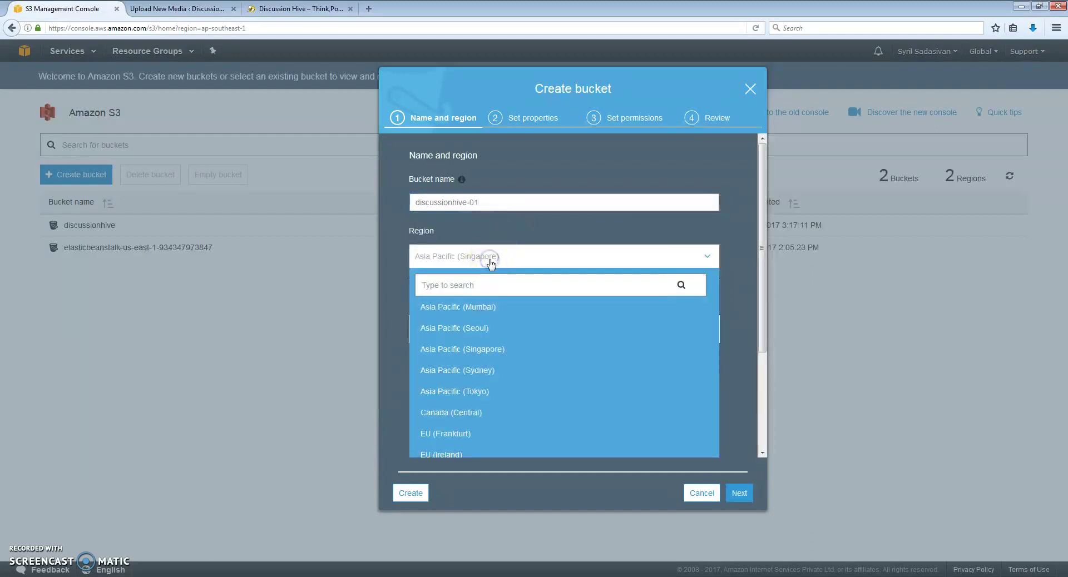
left_click(485, 351)
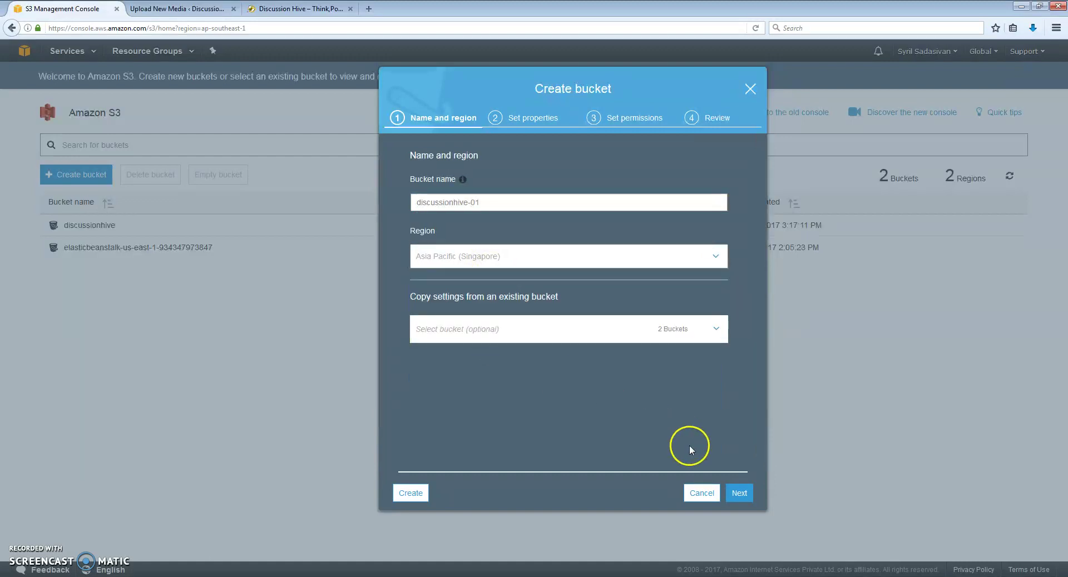
left_click(739, 494)
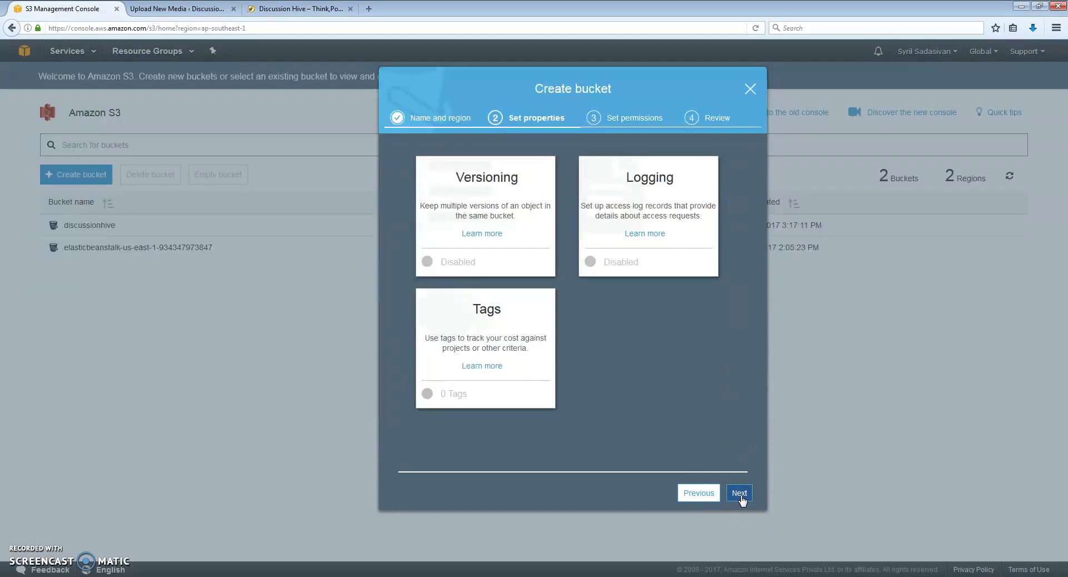
left_click(740, 494)
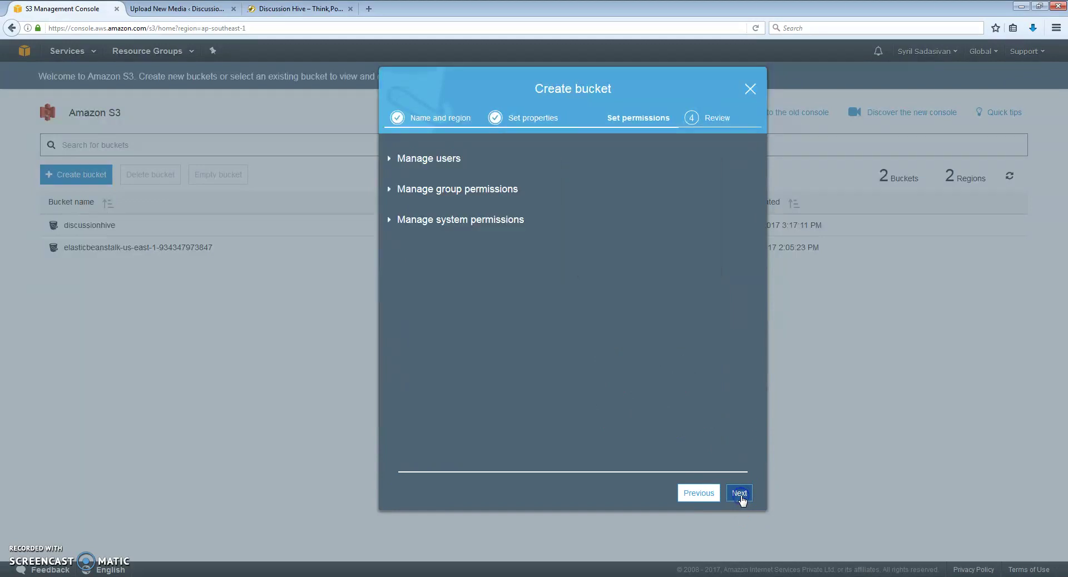
left_click(740, 494)
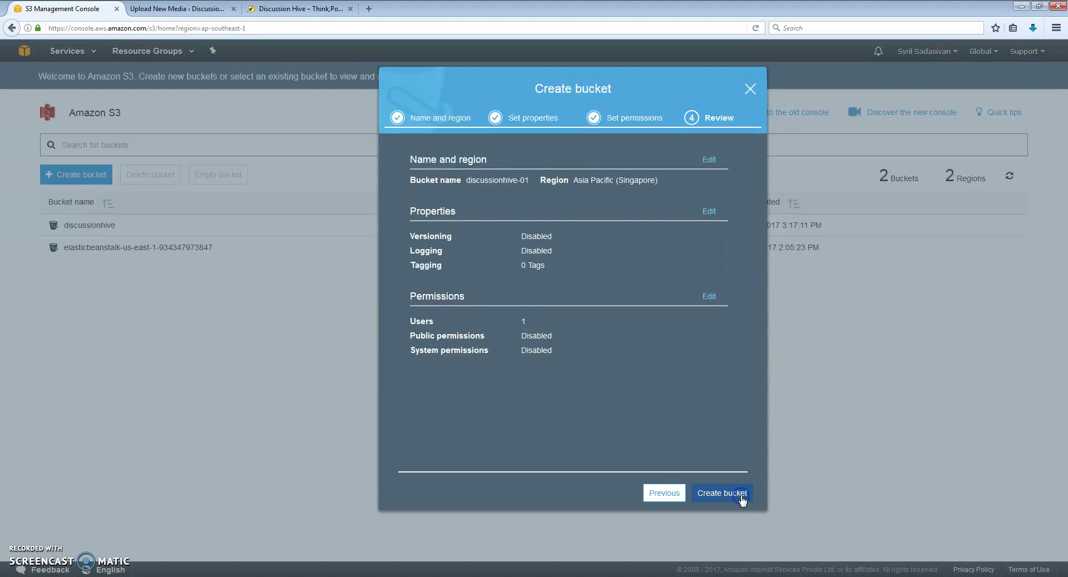
left_click(710, 495)
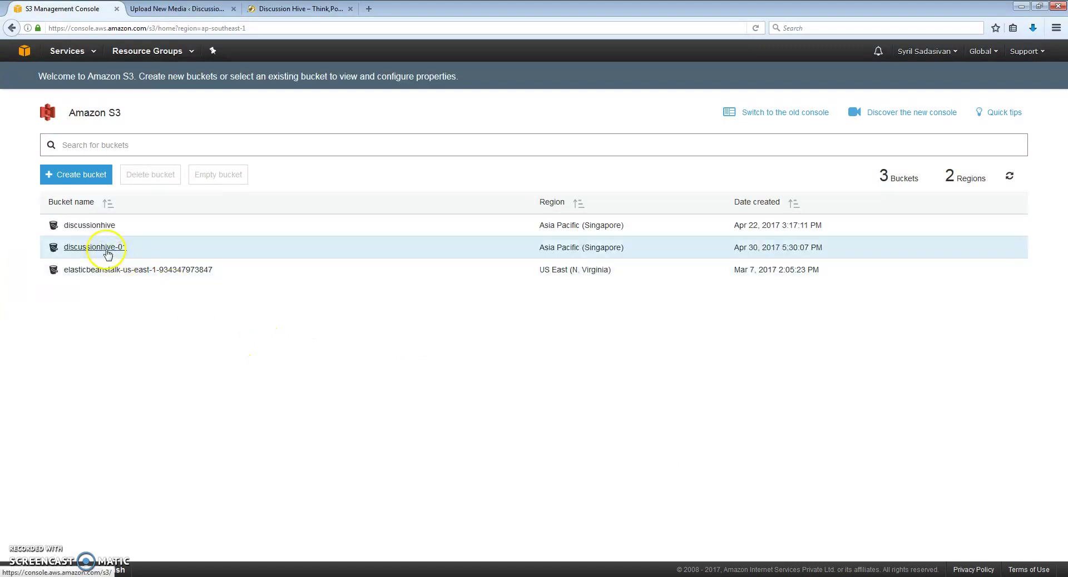
Grant any authenticated AWS user read and write for both object access and permissions access on the discussionhive-01 bucket
left_click(105, 249)
left_click(144, 120)
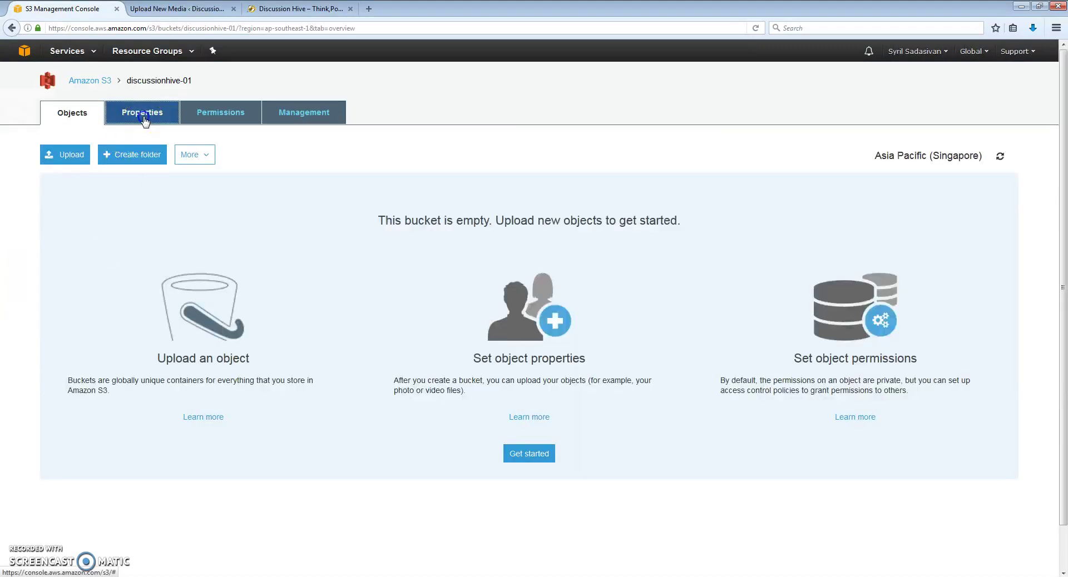
left_click(220, 113)
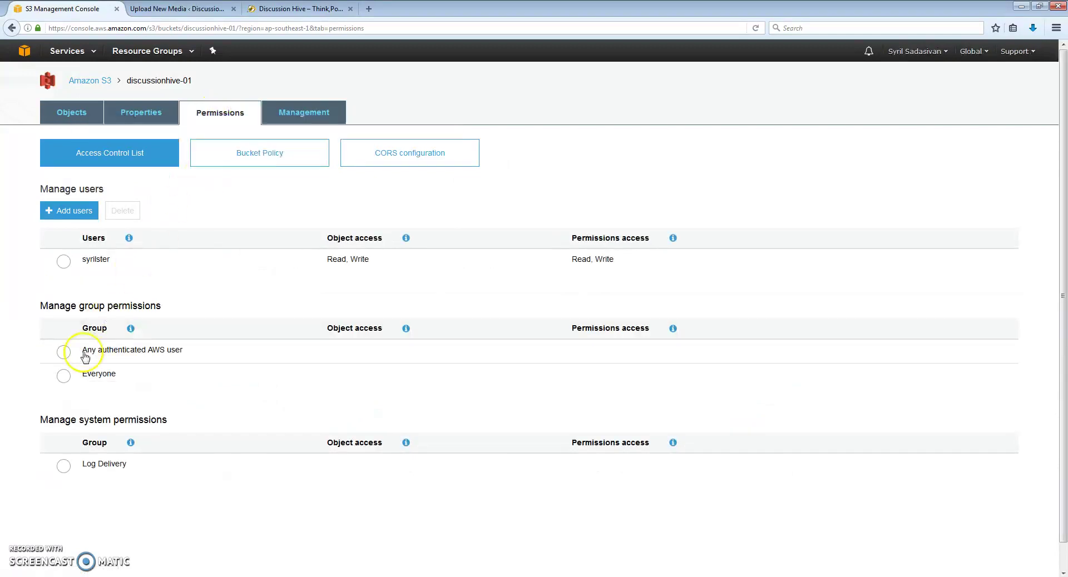
left_click(63, 352)
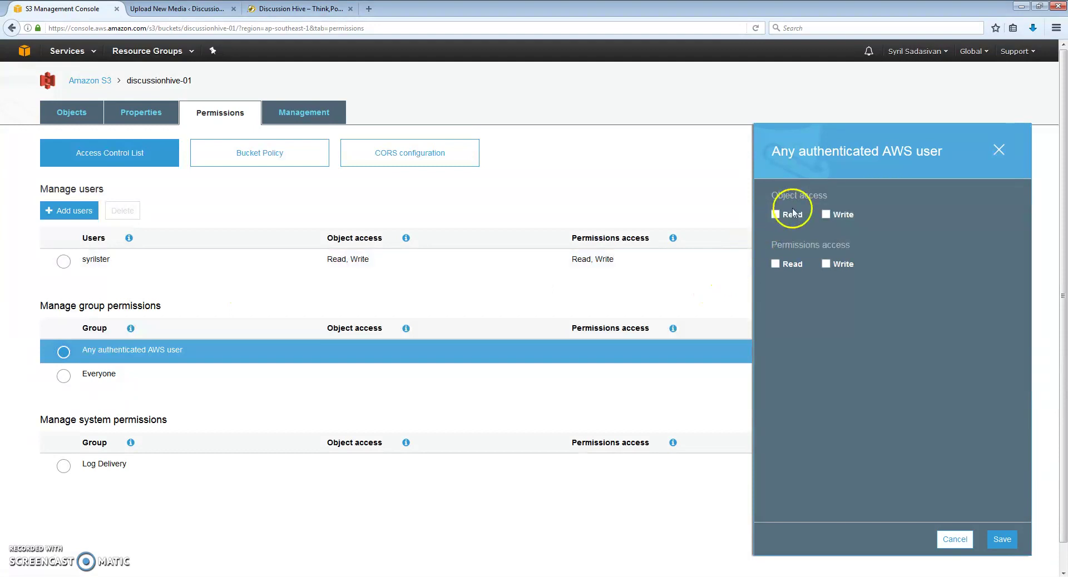
left_click(778, 218)
left_click(827, 216)
left_click(779, 268)
left_click(827, 265)
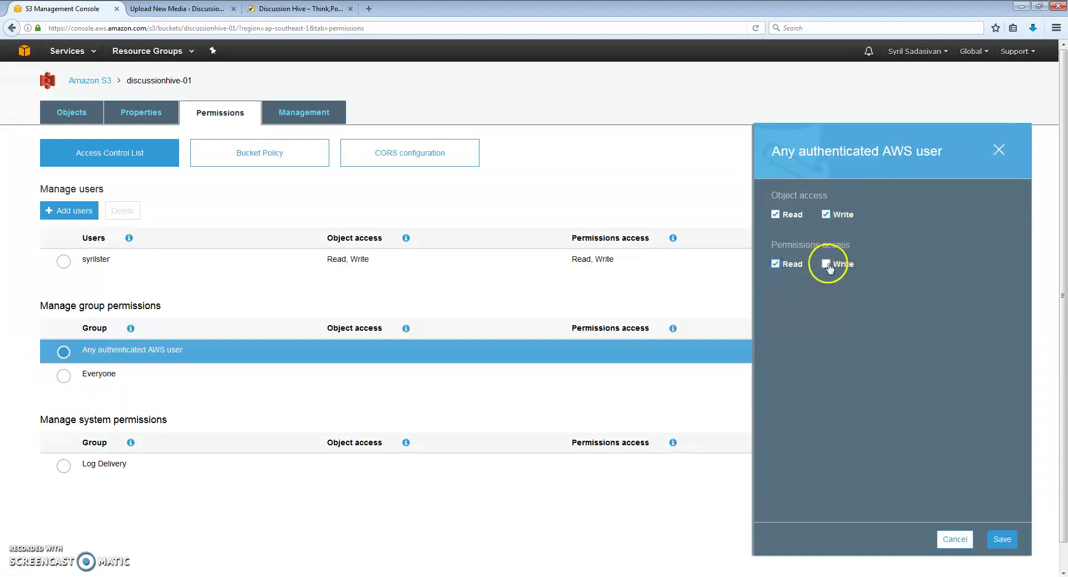
left_click(1002, 540)
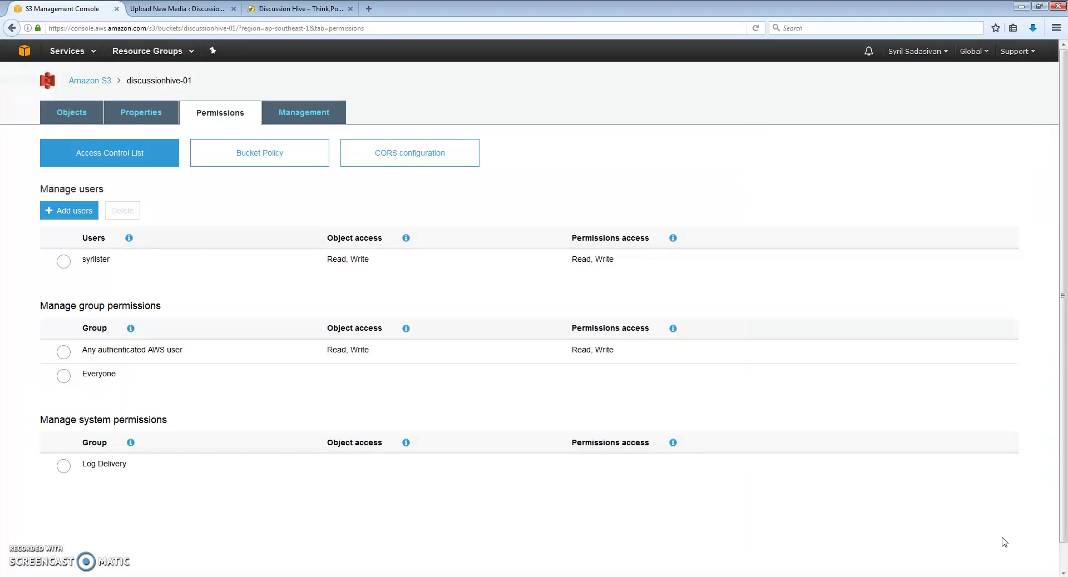
Grant Everyone read-only object access and read-only permissions access on the discussionhive-01 bucket
left_click(63, 377)
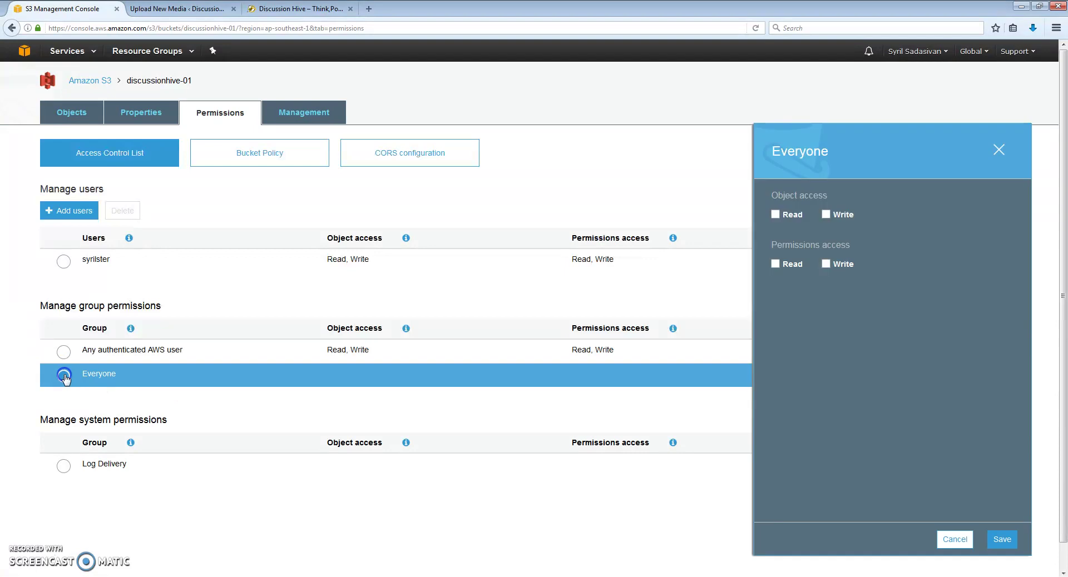
left_click(776, 215)
left_click(775, 265)
left_click(776, 266)
left_click(1004, 539)
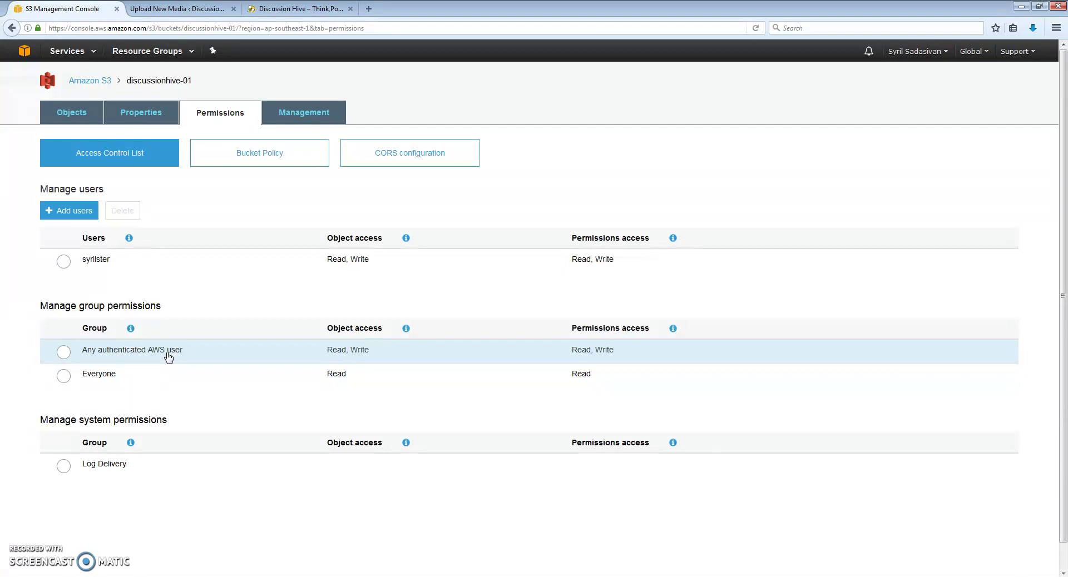
Compare the CORS configuration of discussionhive-01 with that of the discussionhive bucket, selecting the latter's Content-Length AllowedHeader line
left_click(292, 163)
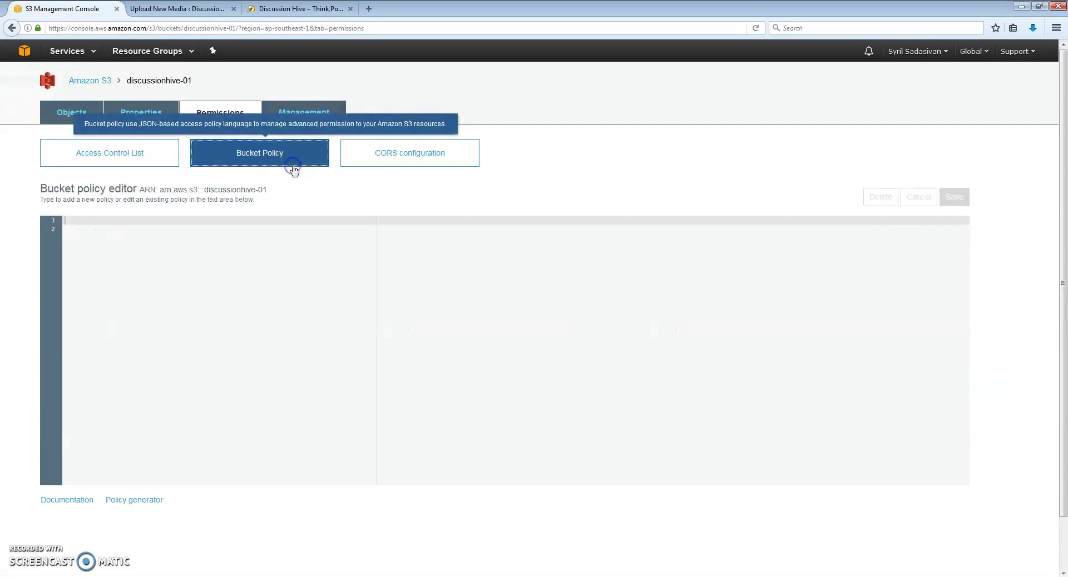
left_click(399, 162)
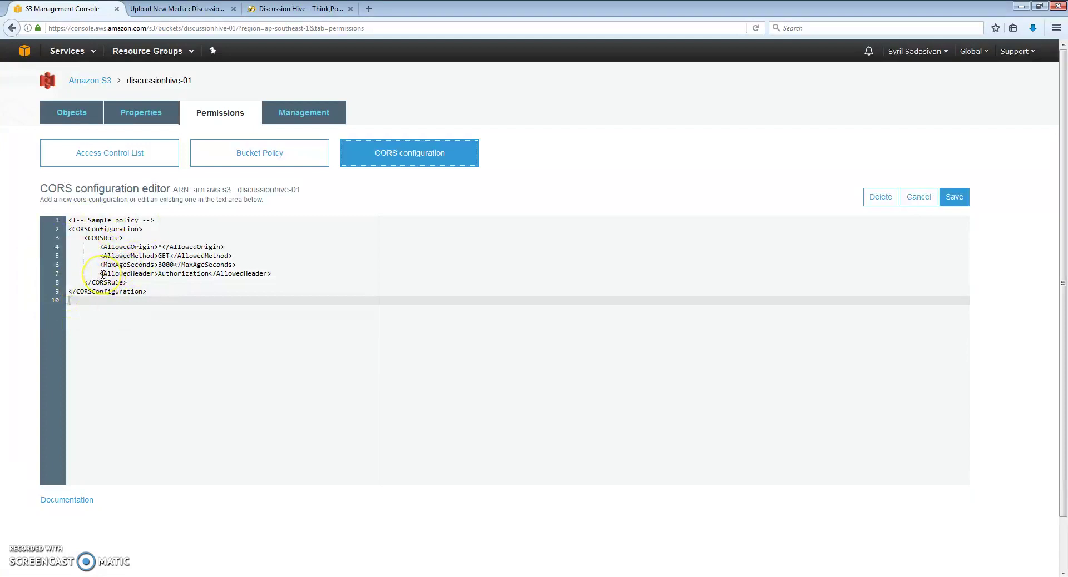
left_click(90, 81)
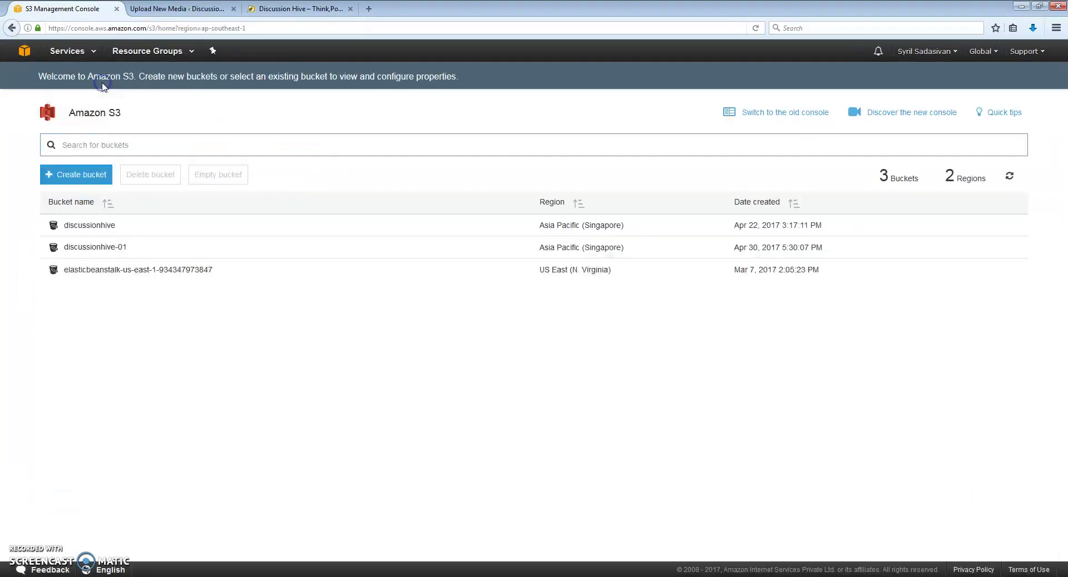
left_click(89, 225)
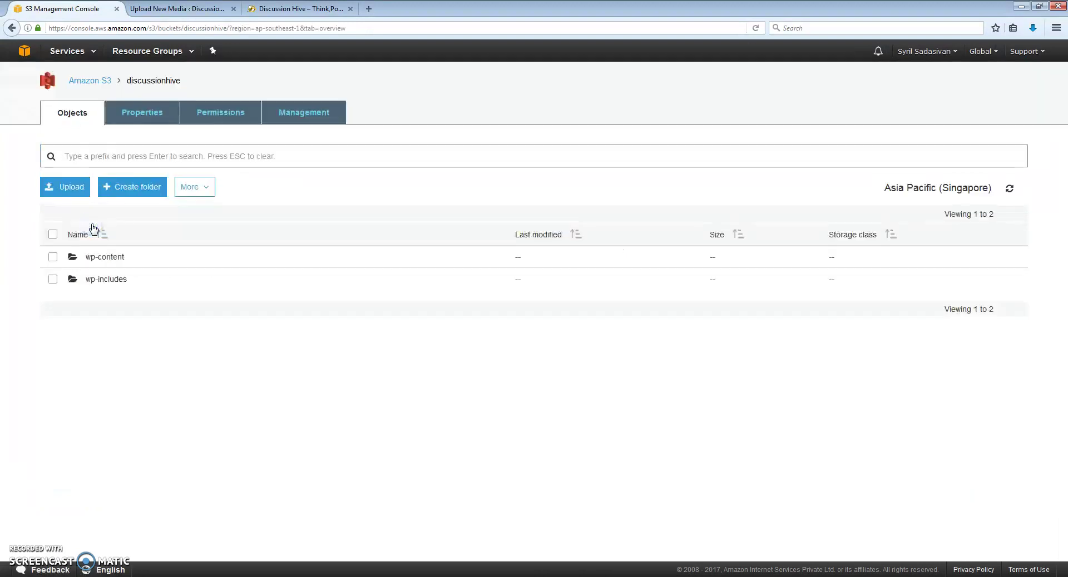
left_click(224, 113)
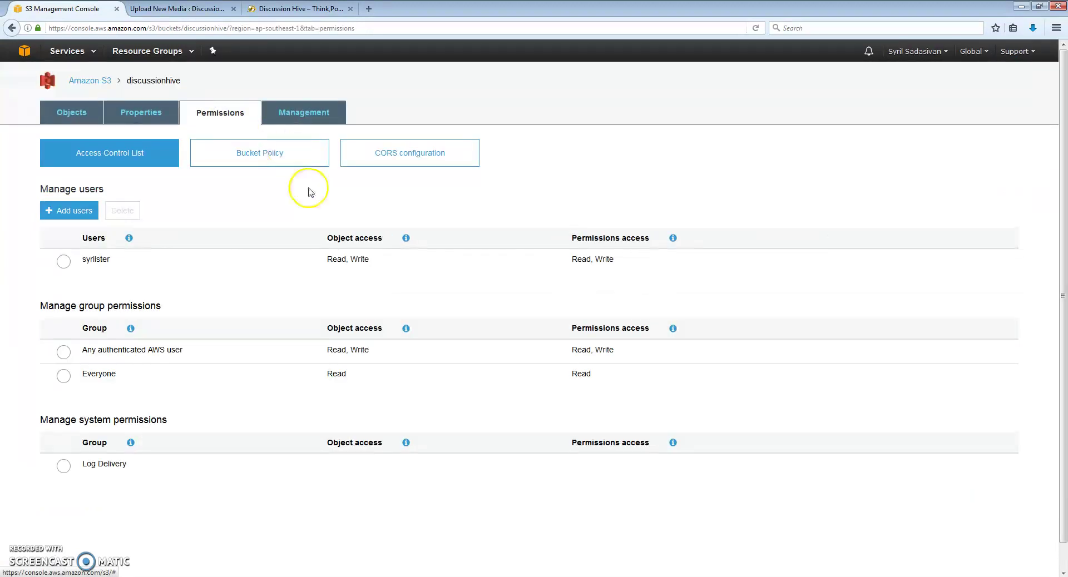
left_click(371, 156)
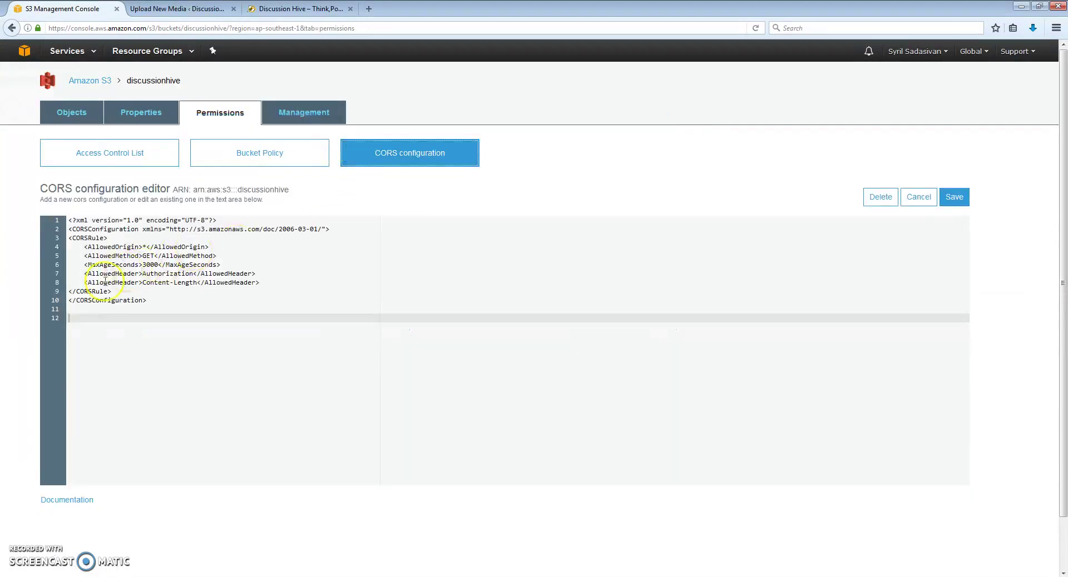
left_click_drag(84, 282, 267, 282)
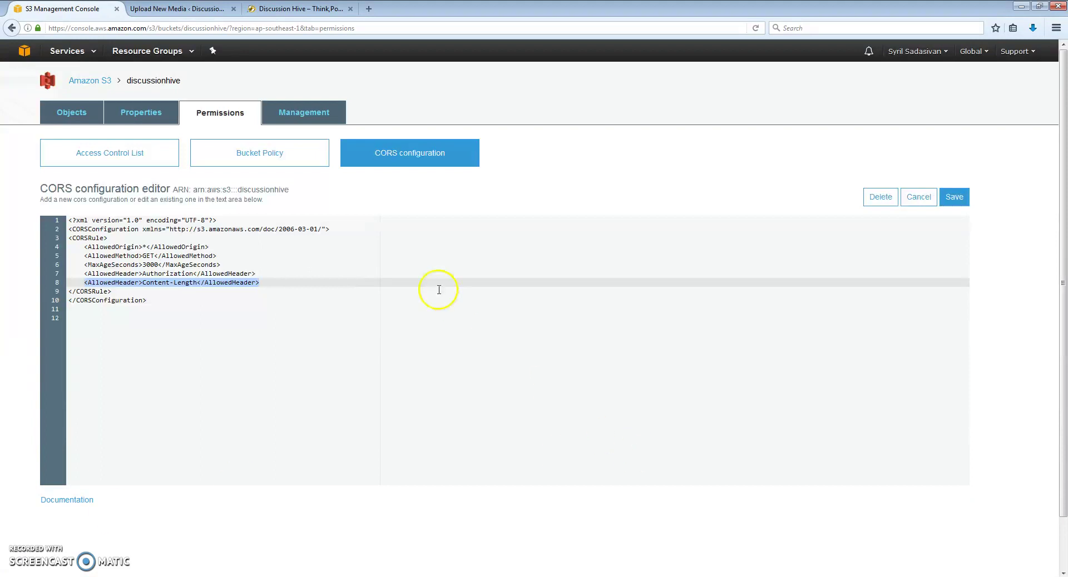
Leave the discussionhive bucket and open the CloudFront distributions list
left_click(329, 118)
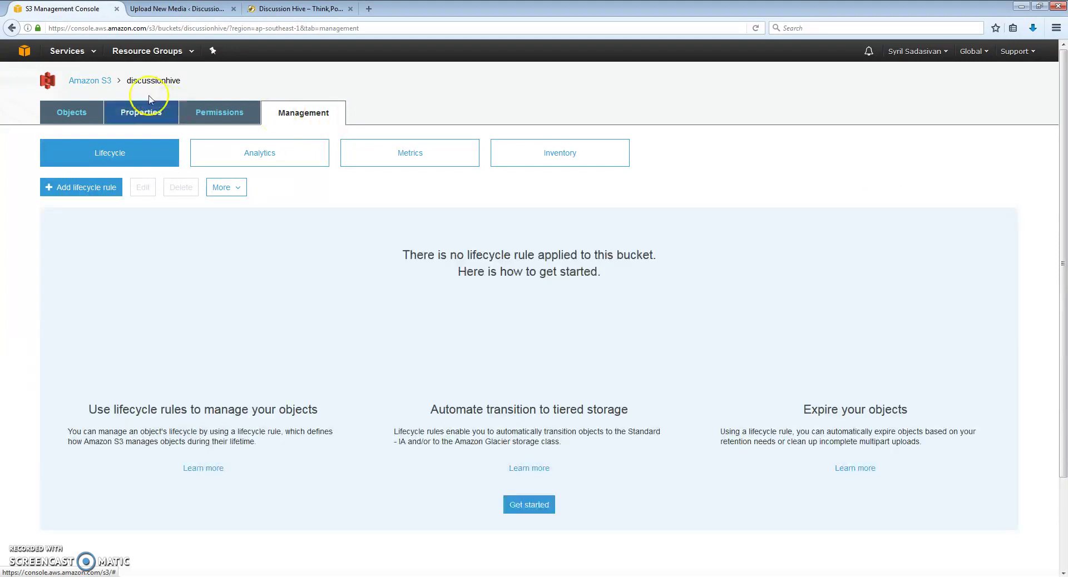
left_click(102, 79)
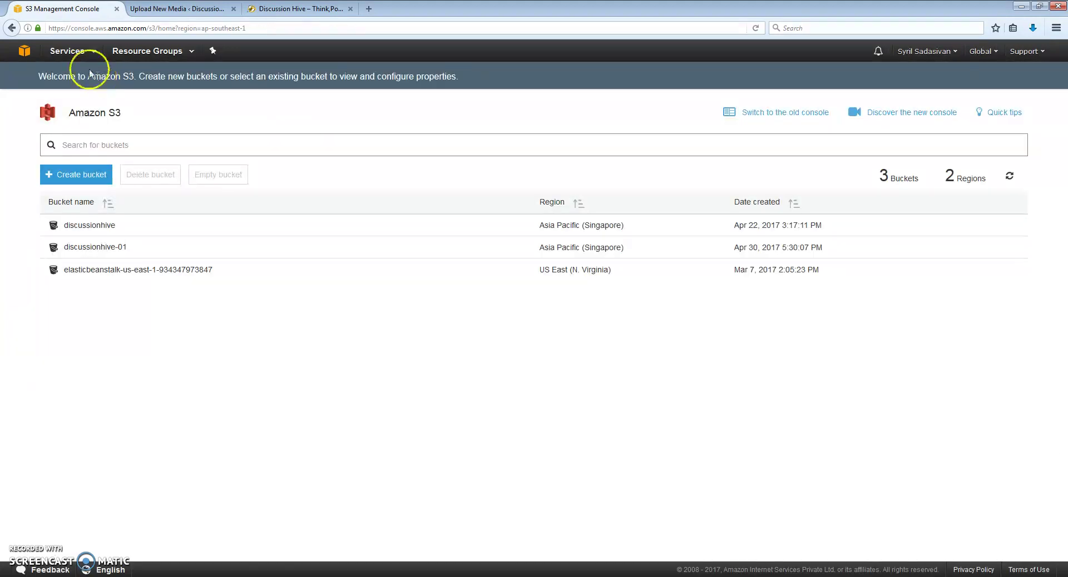
left_click(66, 52)
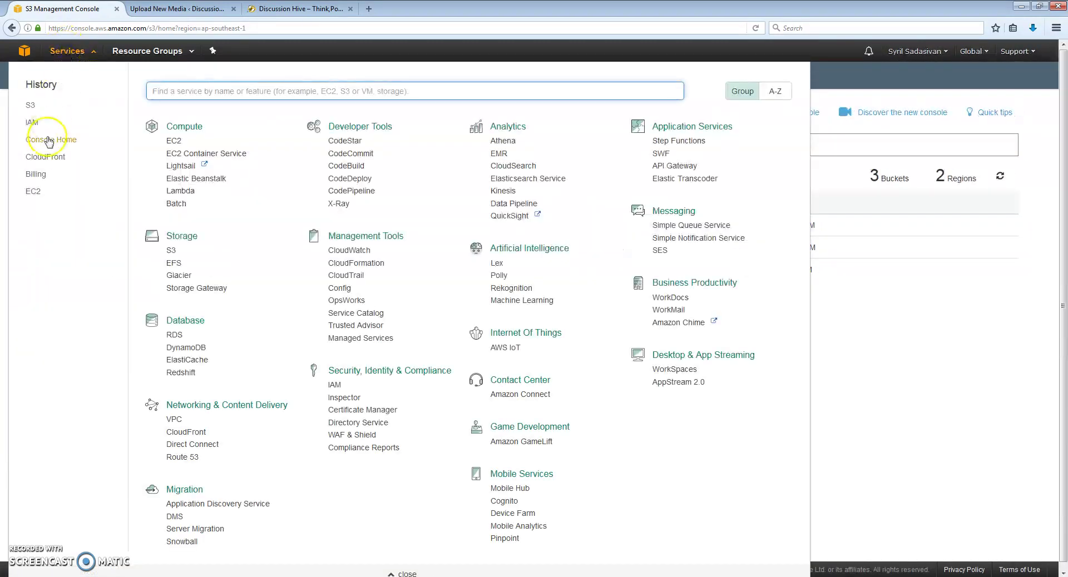
left_click(45, 159)
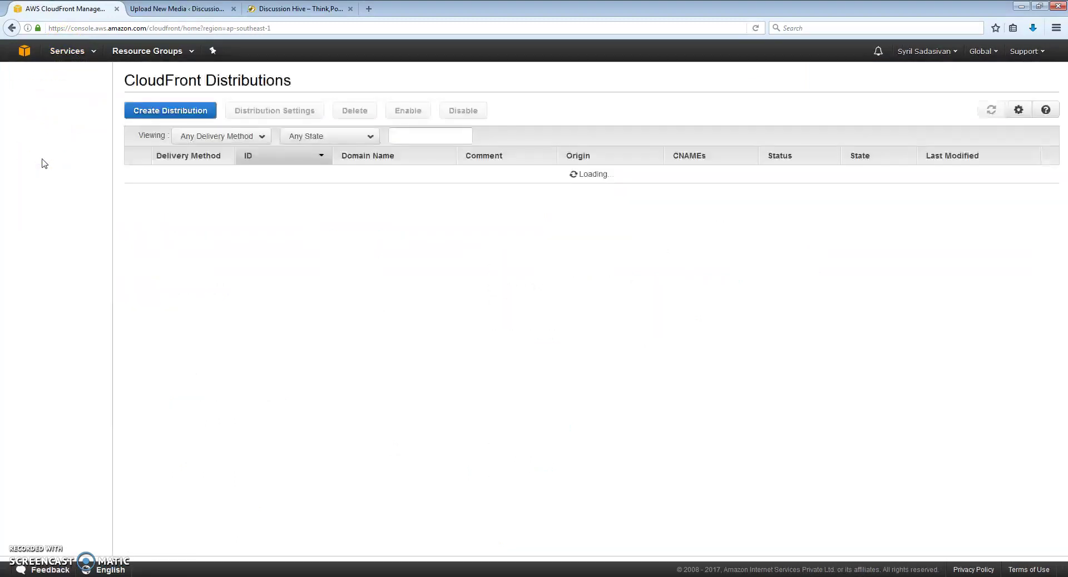
Start a new web distribution with discussionhive.s3.amazonaws.com as its origin domain name
left_click(182, 122)
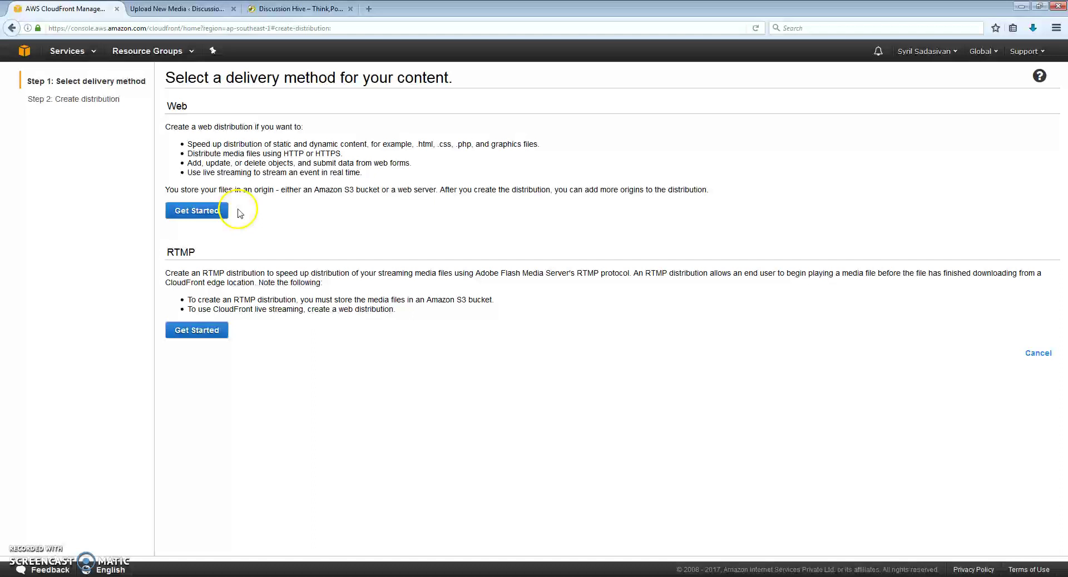
left_click(218, 216)
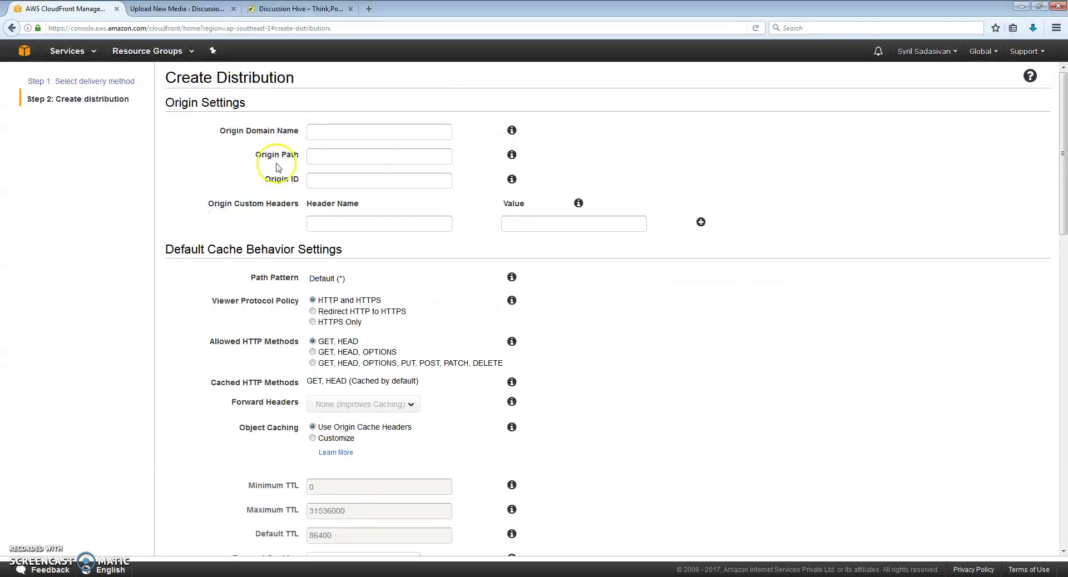
left_click(335, 134)
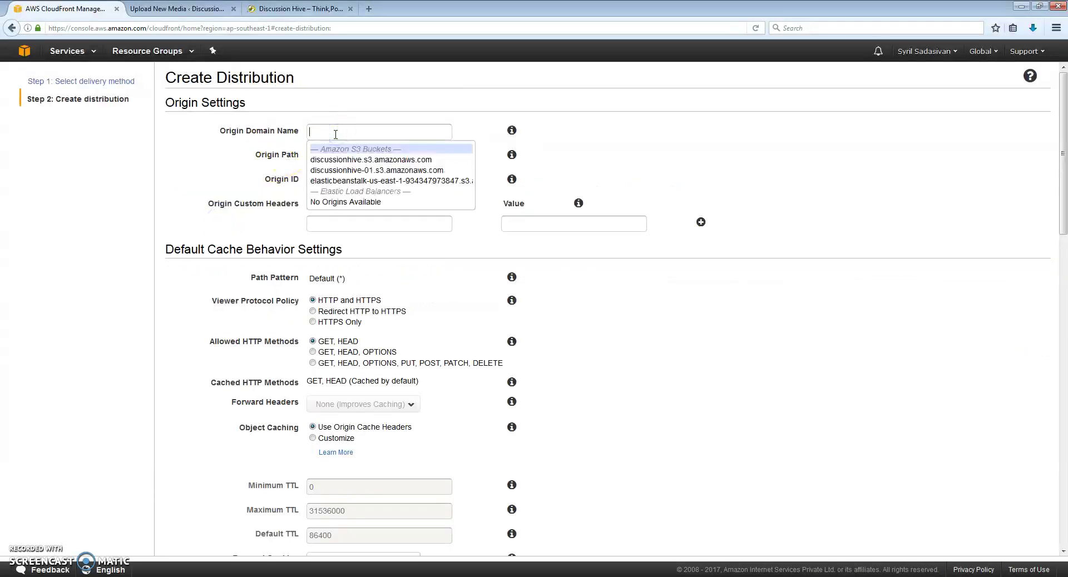
left_click(340, 151)
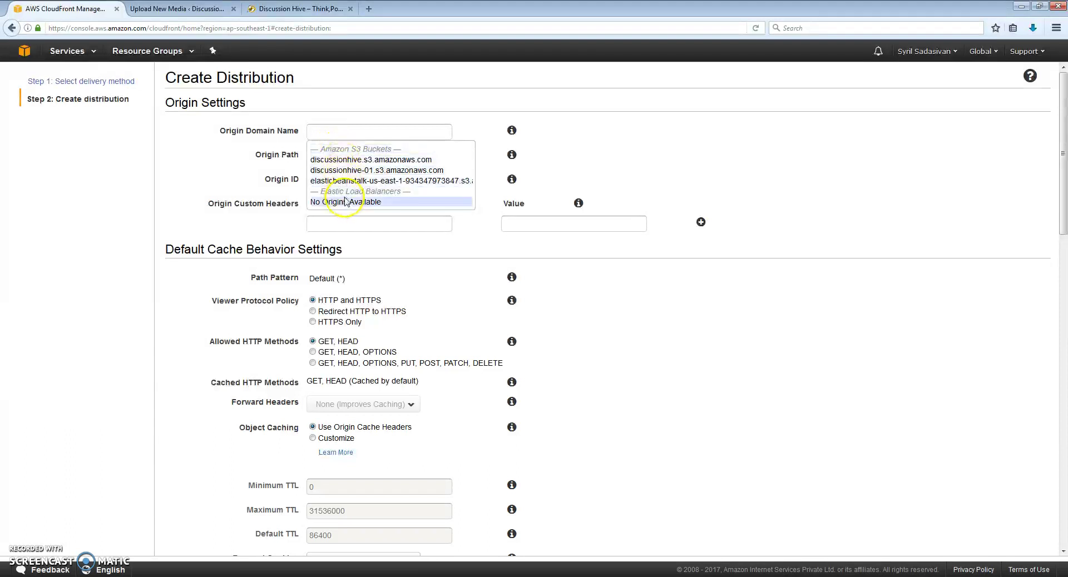
left_click(374, 160)
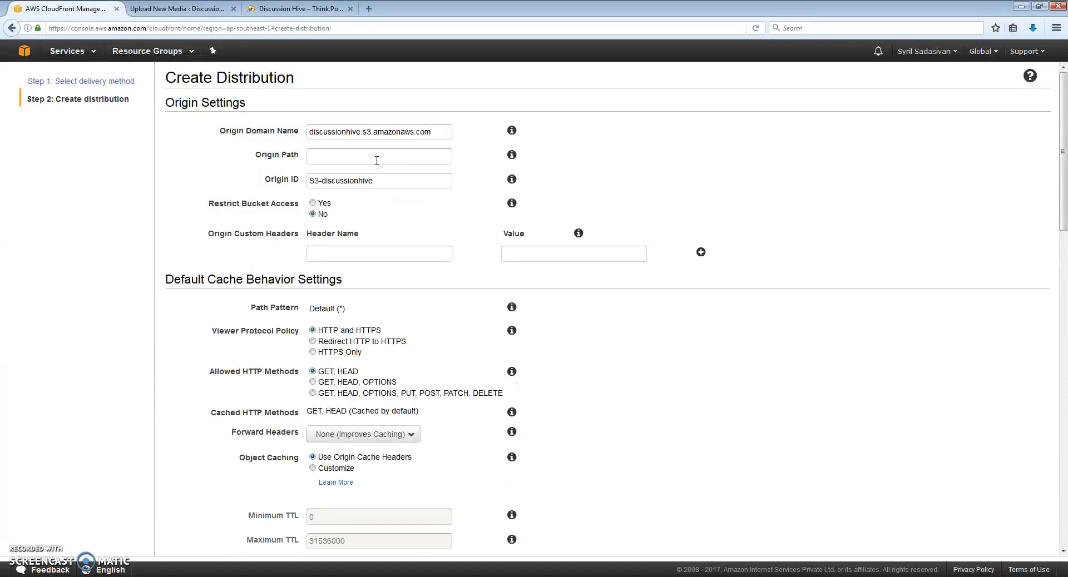
left_click(714, 172)
Turn on automatic object compression in the new distribution's default cache behavior settings
left_click_drag(1063, 195, 1064, 362)
left_click_drag(171, 236, 334, 234)
left_click(368, 238)
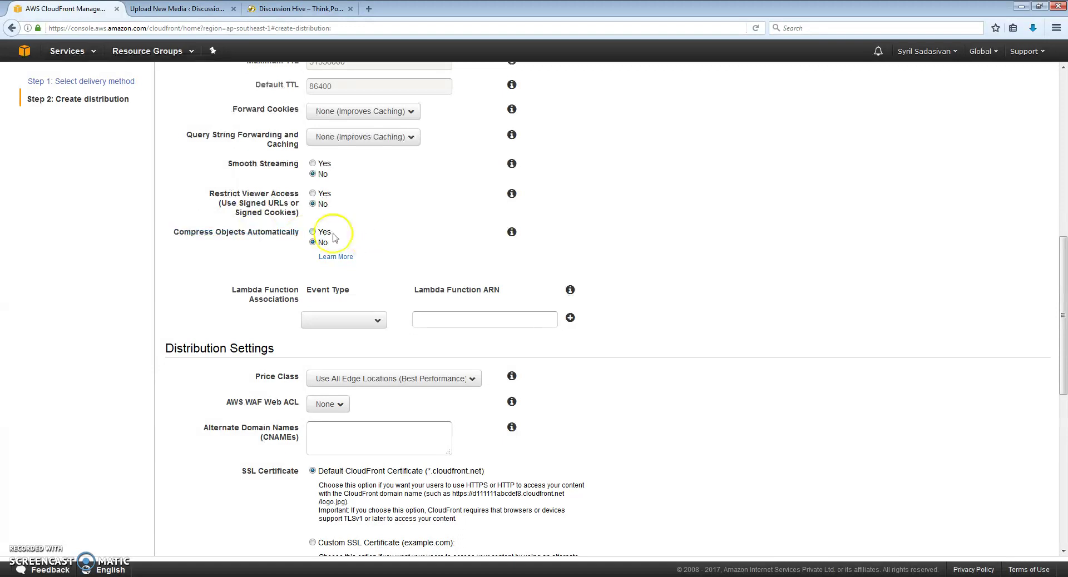
left_click(316, 232)
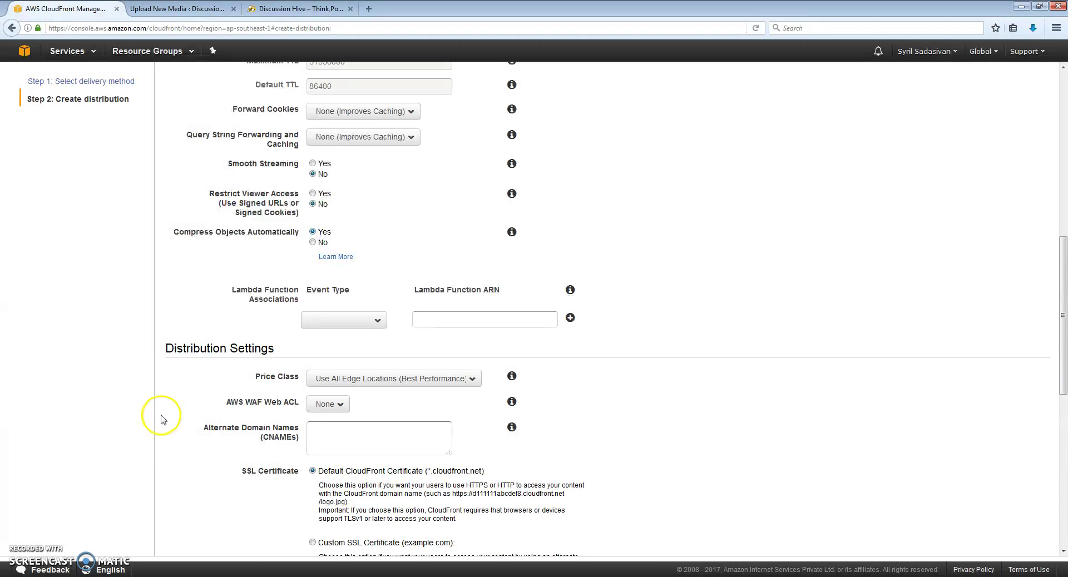
left_click(25, 549)
left_click(414, 377)
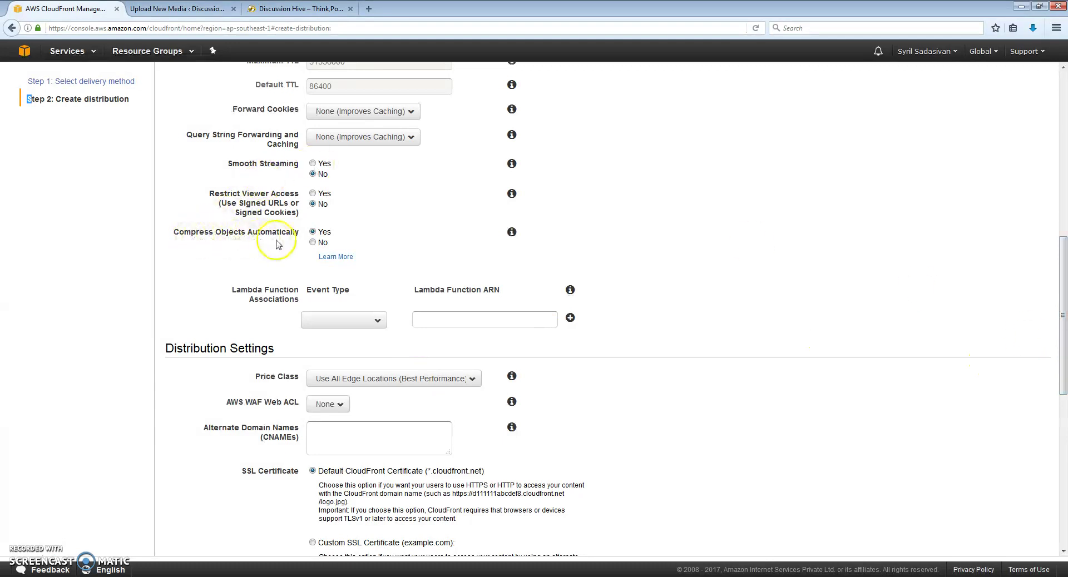
Try the custom SSL certificate option, return to the default CloudFront certificate, and cancel the new distribution
left_click_drag(1063, 321, 1064, 412)
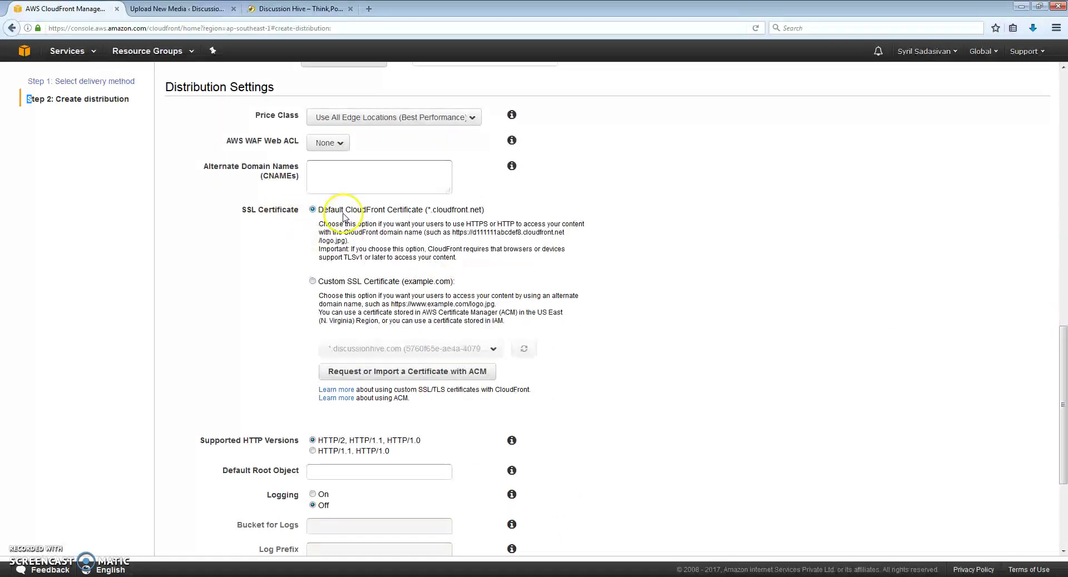
left_click(313, 282)
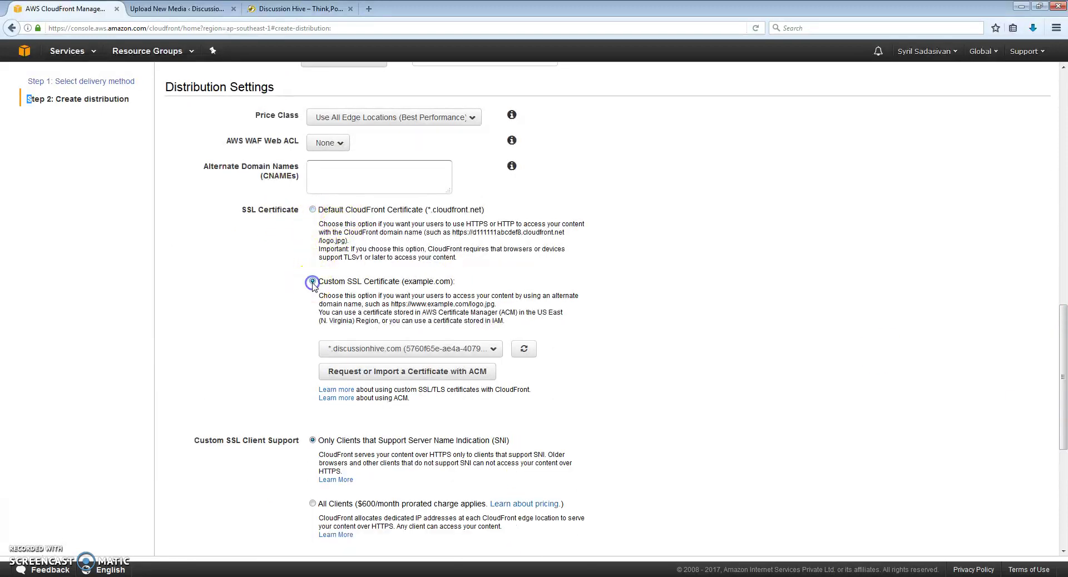
left_click(389, 349)
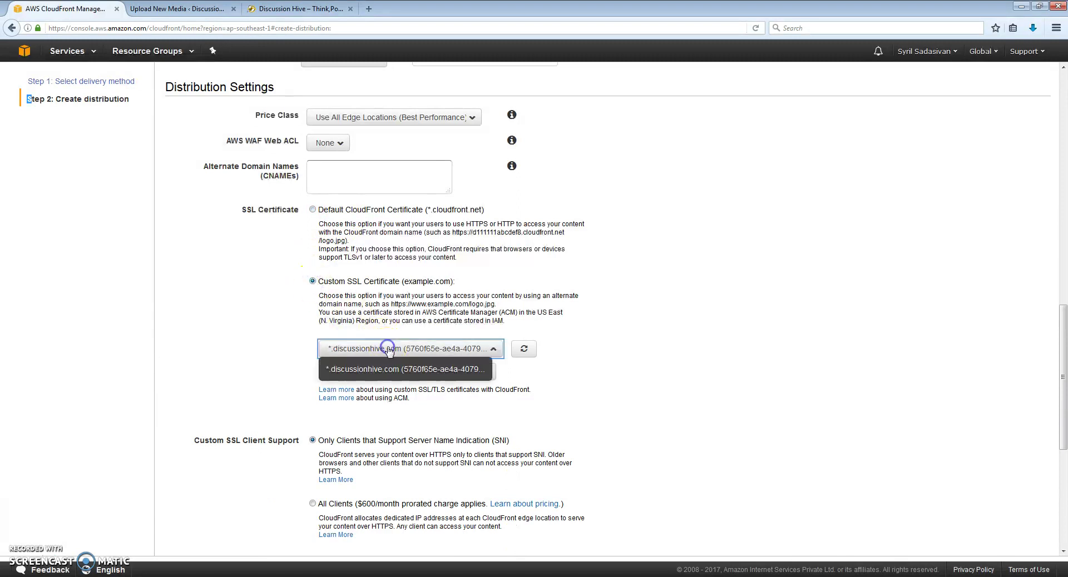
left_click(280, 353)
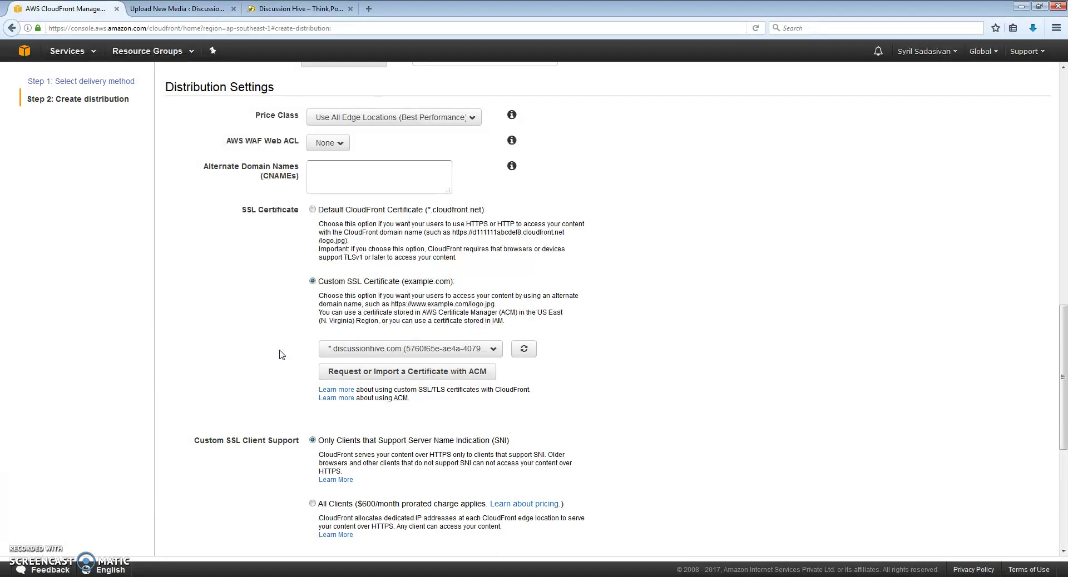
left_click(313, 210)
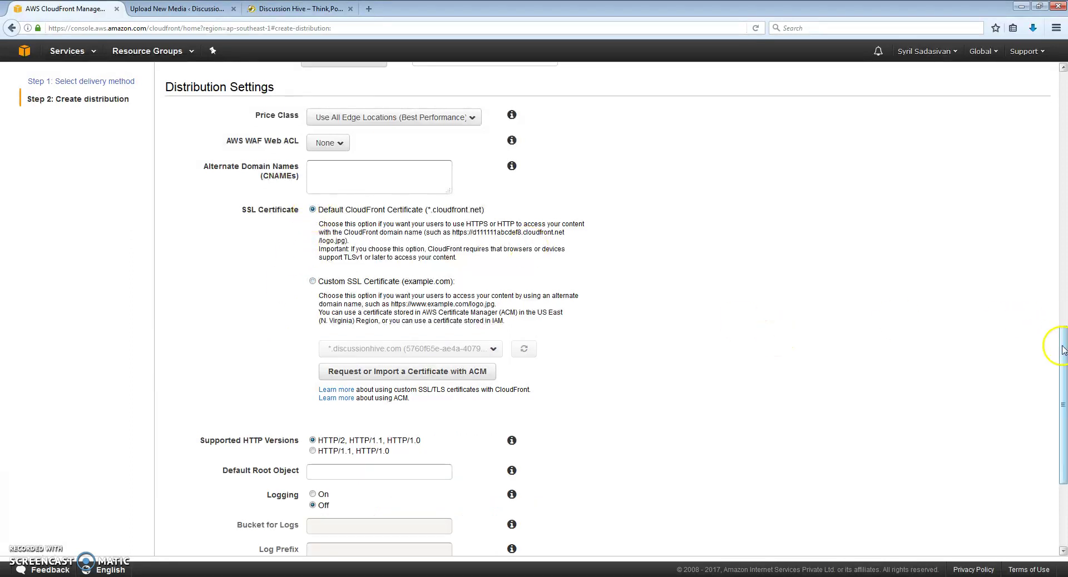
scroll(1059, 350, "down", 3)
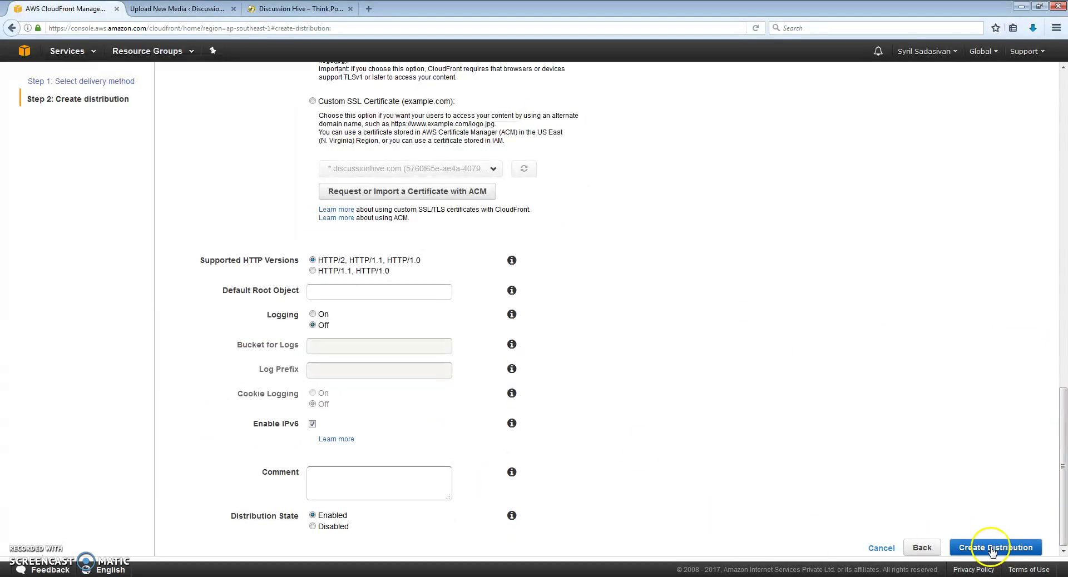
left_click(882, 549)
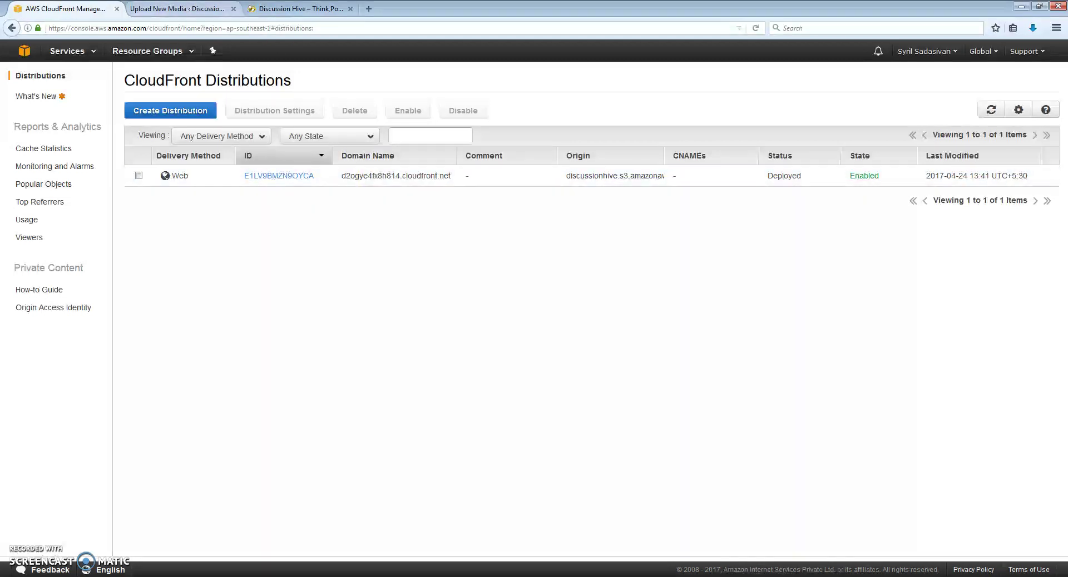
Check the existing distribution's deployment status, refresh the distributions list and select the distribution's domain name
left_click(176, 8)
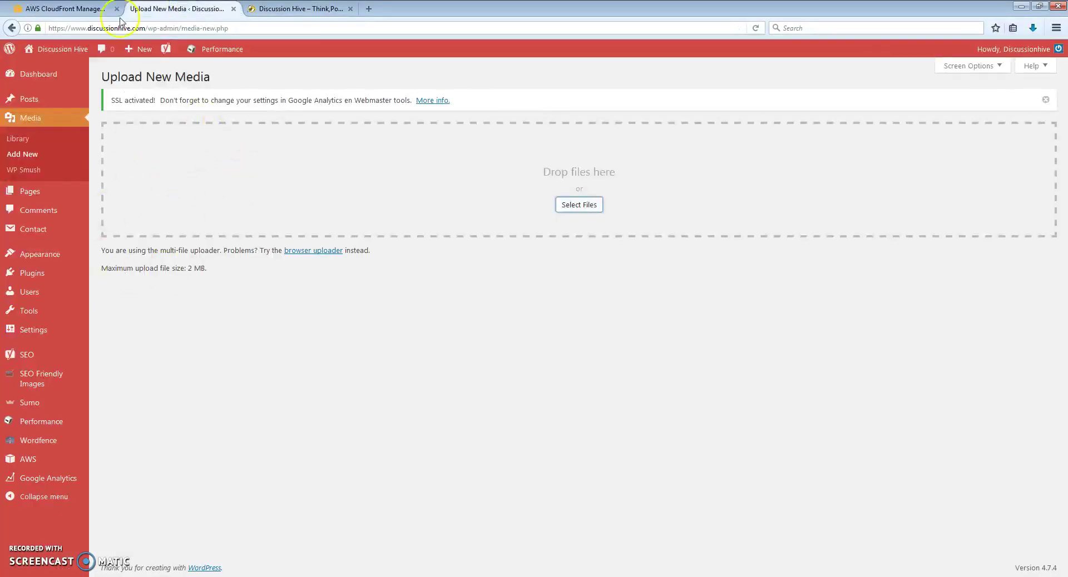
left_click(81, 6)
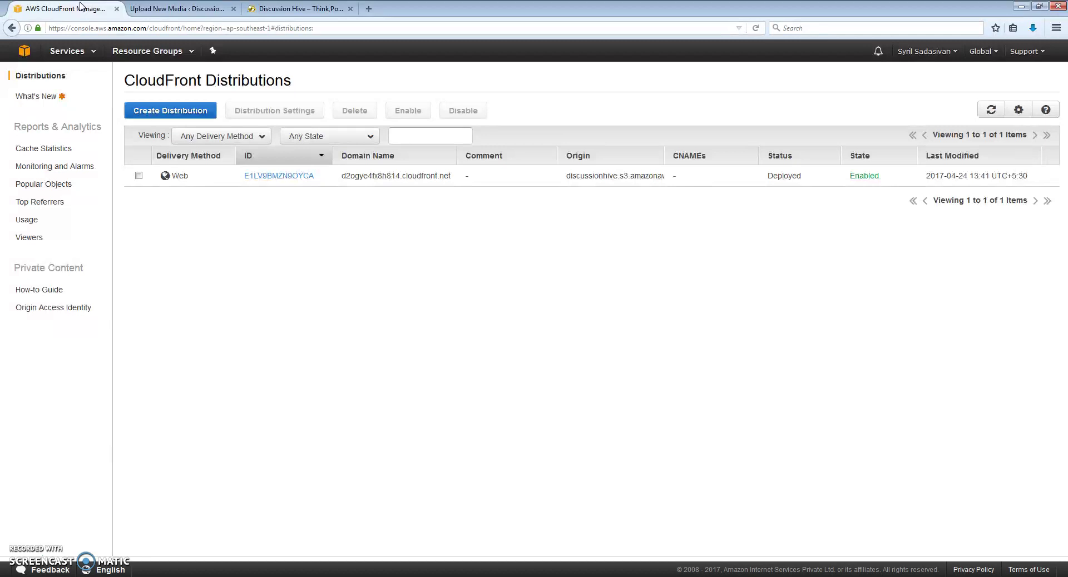
double_click(786, 177)
left_click(786, 231)
left_click(218, 7)
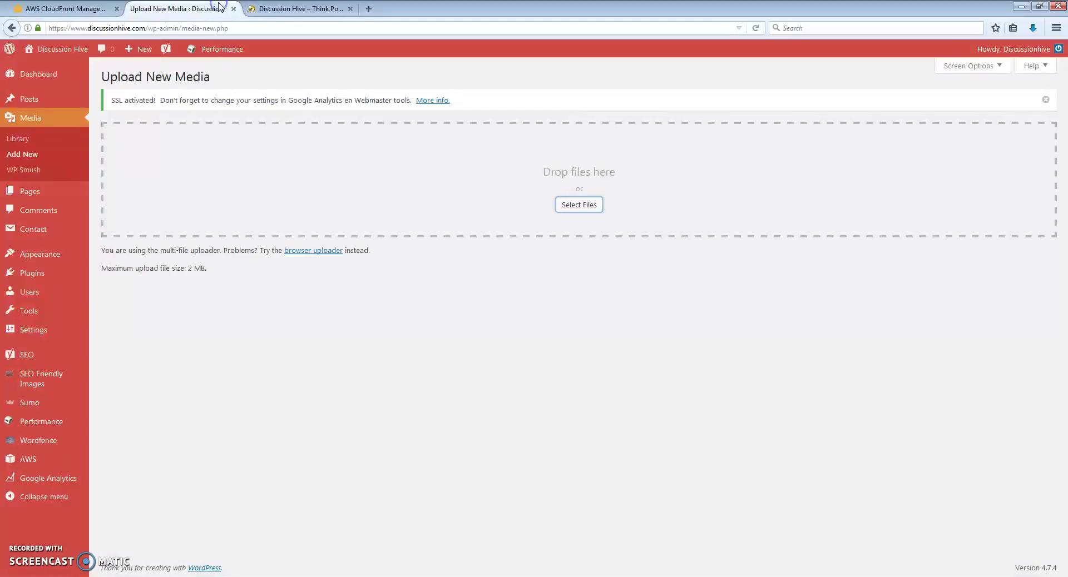
left_click(61, 8)
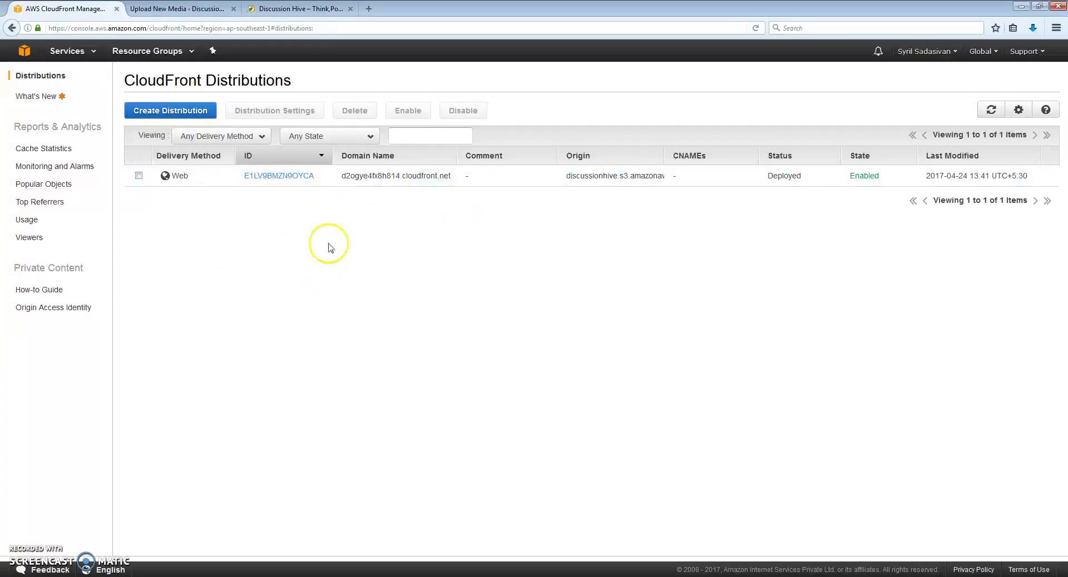
left_click(992, 110)
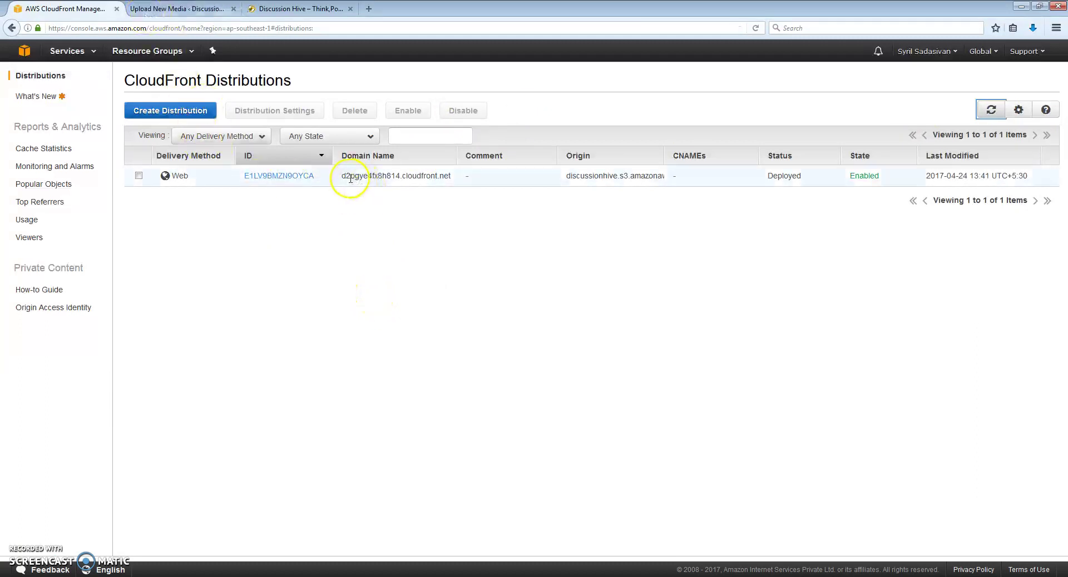
left_click_drag(341, 177, 457, 177)
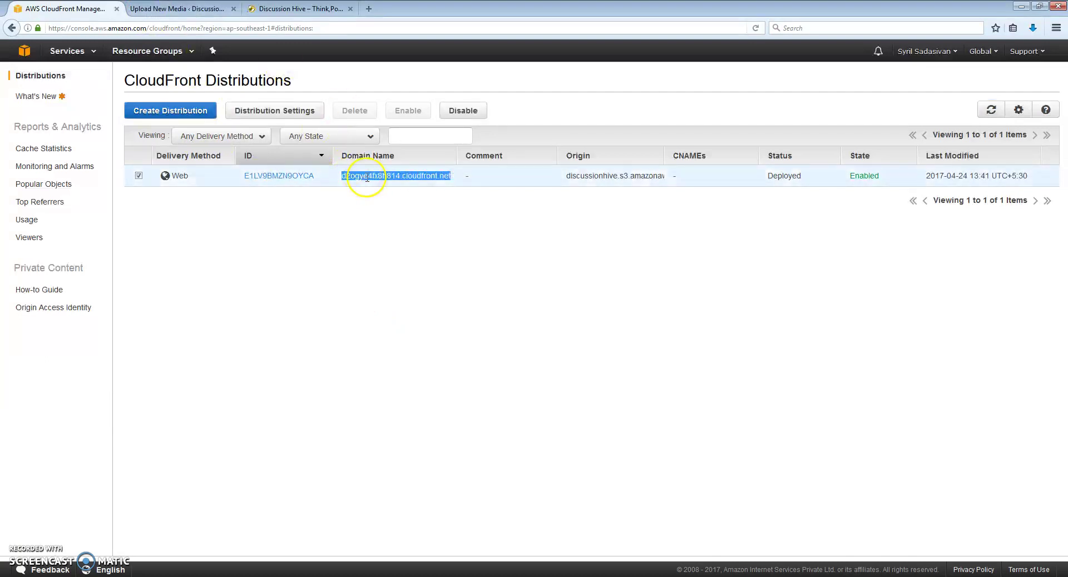
Switch to the WordPress admin and open the W3 Total Cache plugin's general settings
left_click(206, 5)
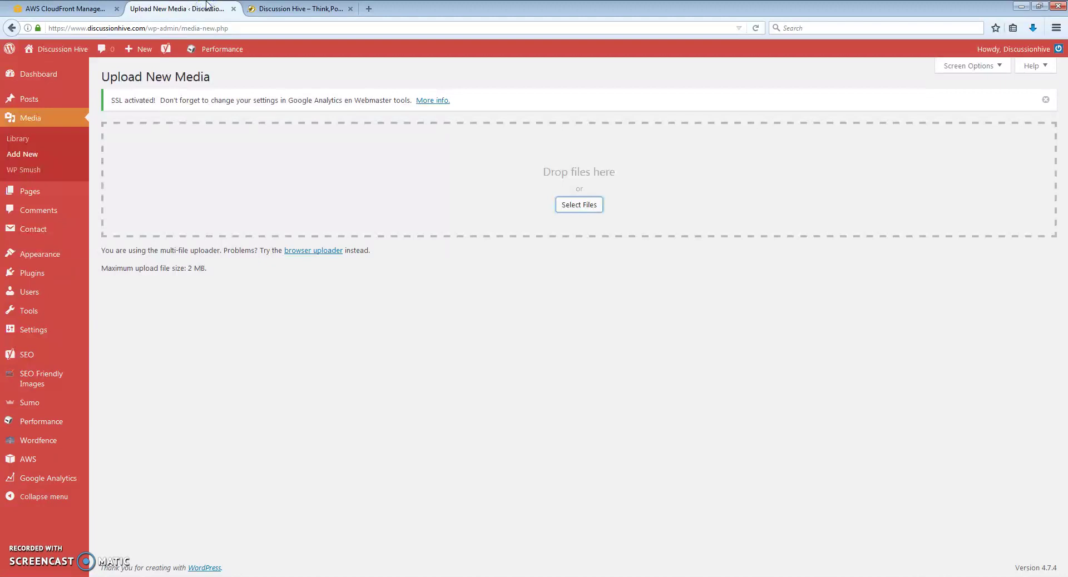
left_click(43, 276)
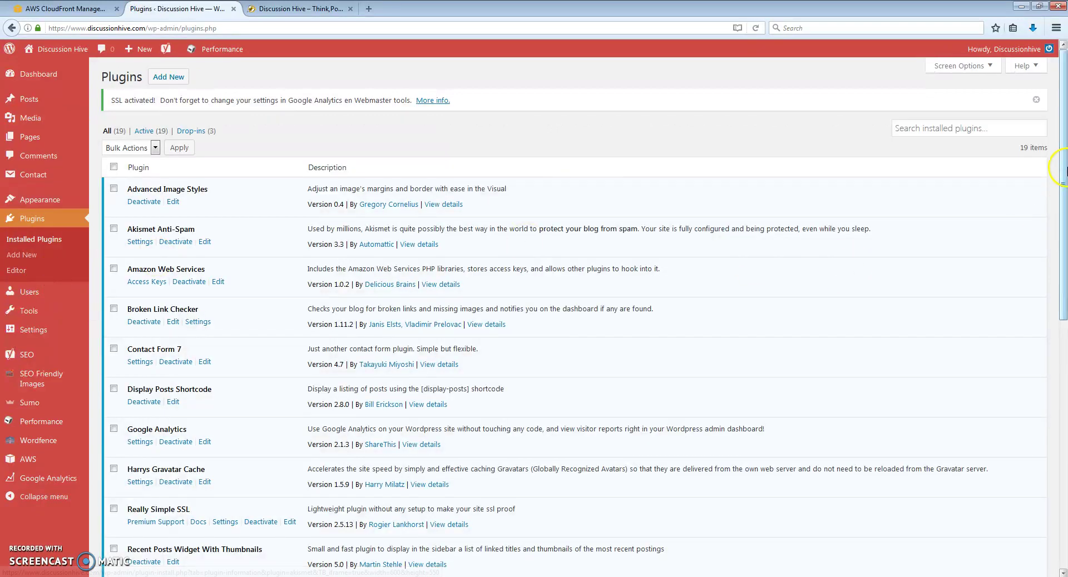
left_click_drag(1062, 170, 1063, 356)
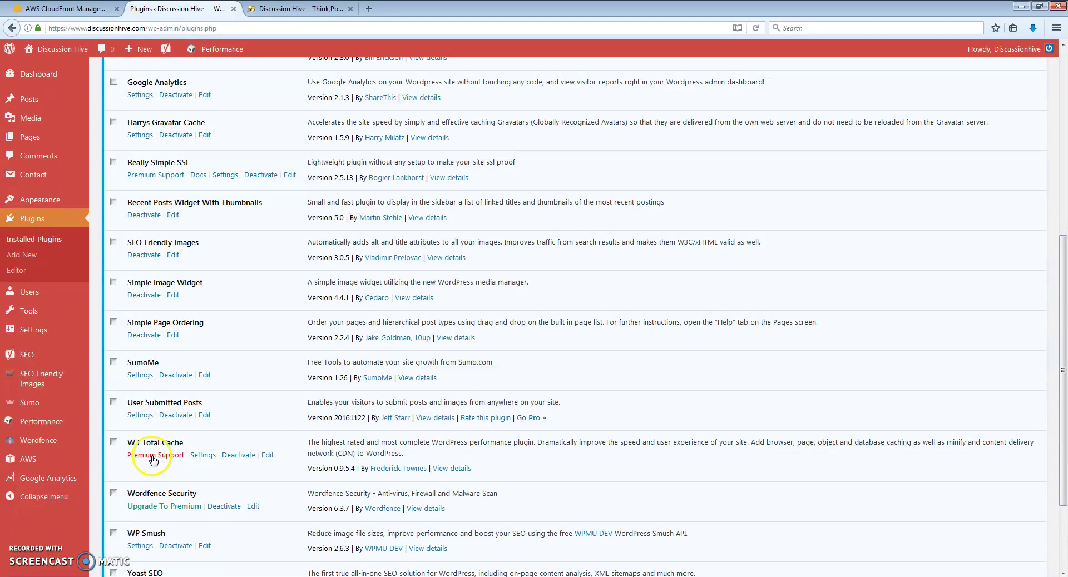
left_click(202, 456)
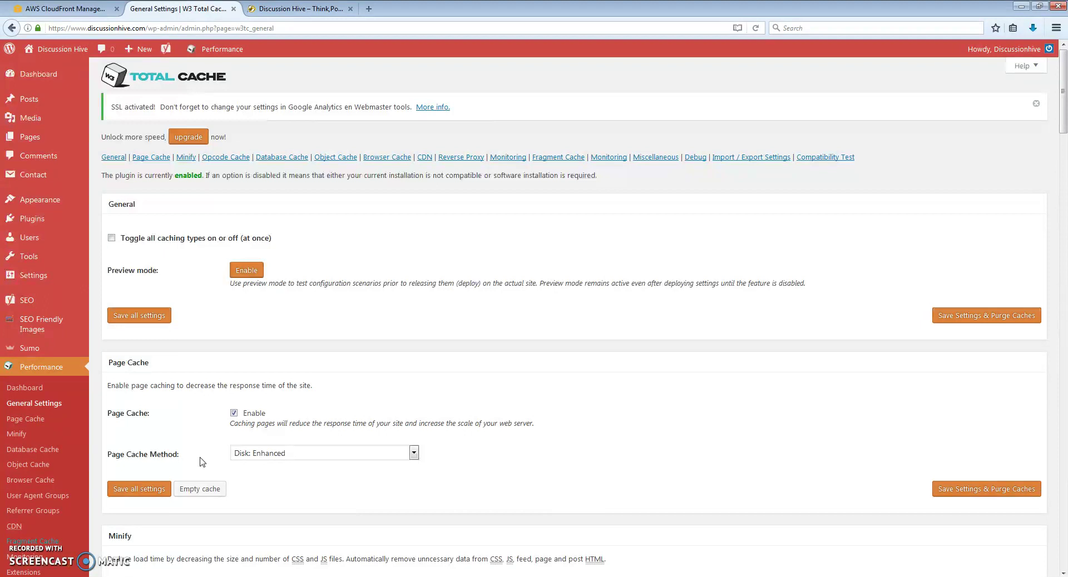
Set the CDN type to Amazon CloudFront from the Origin Push group in the W3 Total Cache general settings
left_click_drag(1063, 105, 1063, 324)
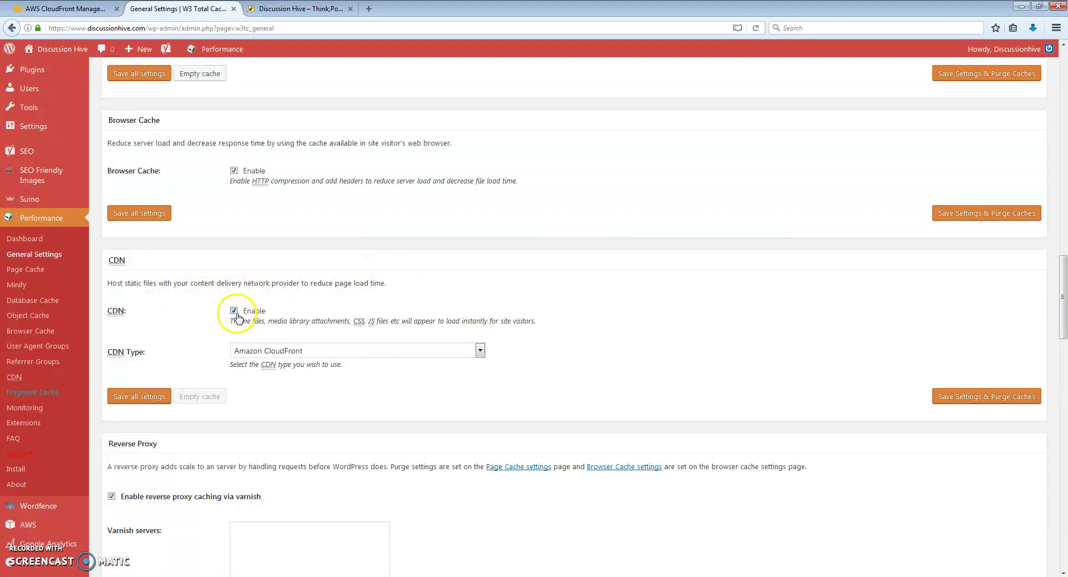
left_click(318, 353)
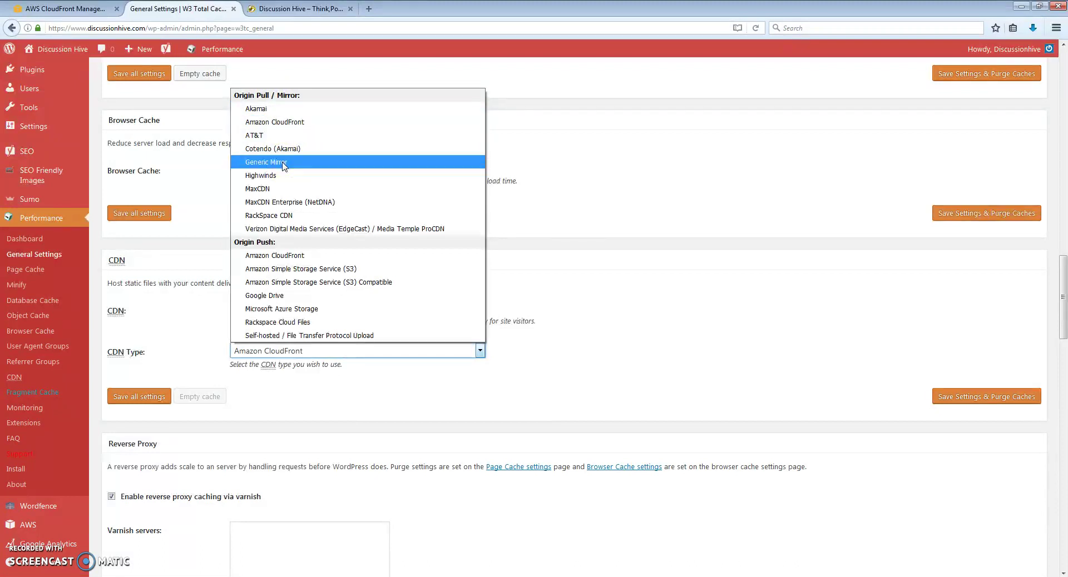
left_click(284, 257)
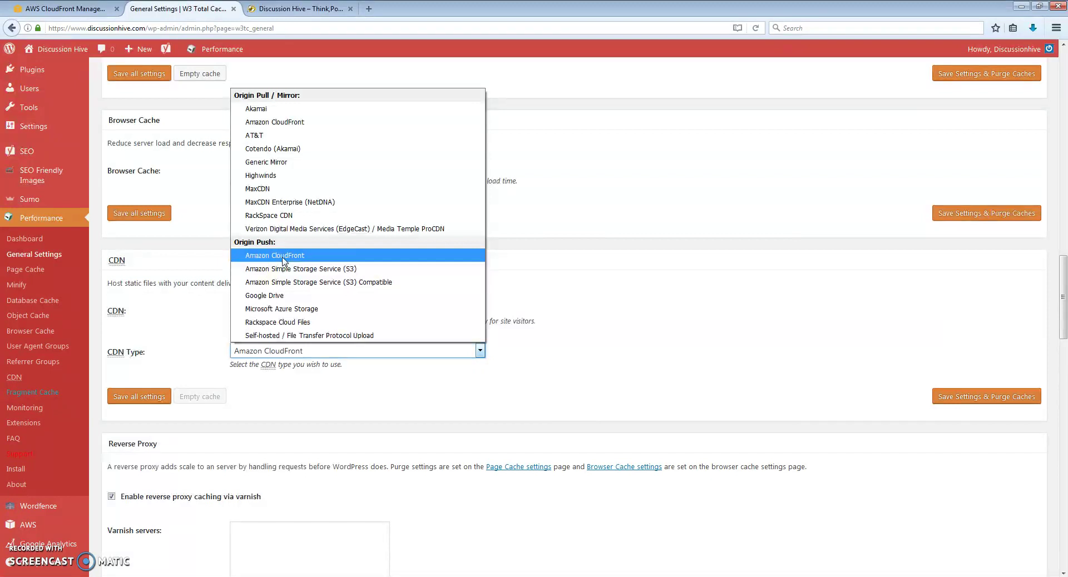
left_click(284, 257)
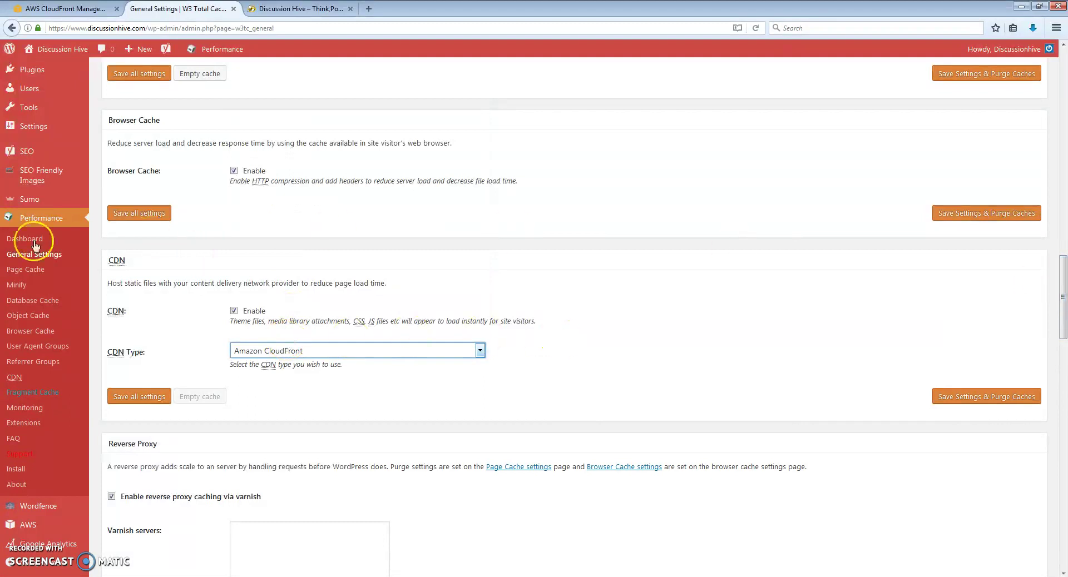
Open the W3 Total Cache CDN settings and review the file hosting options and the configured S3 bucket
left_click(14, 378)
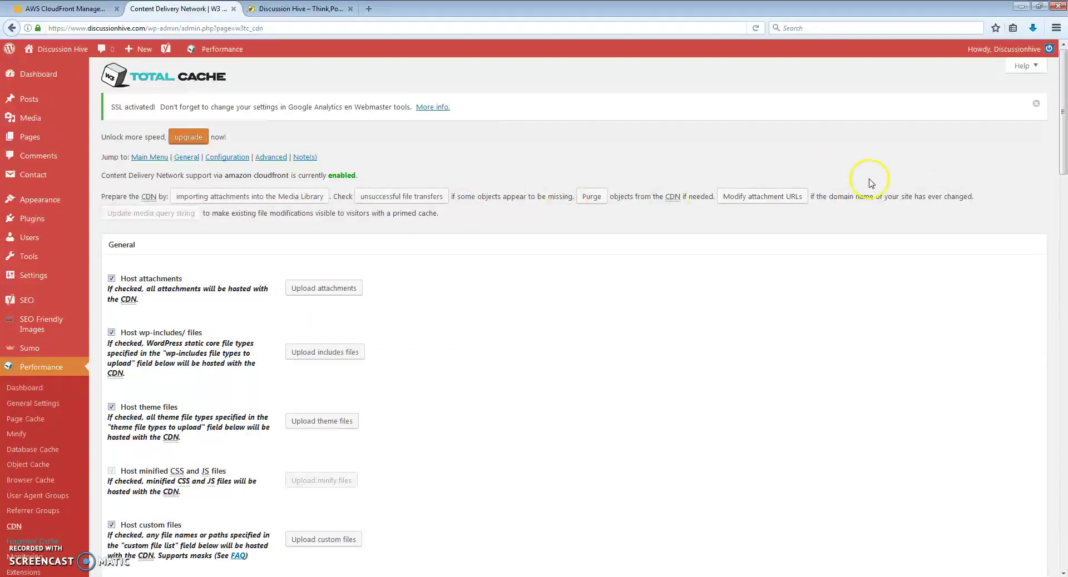
left_click_drag(1063, 144, 1063, 167)
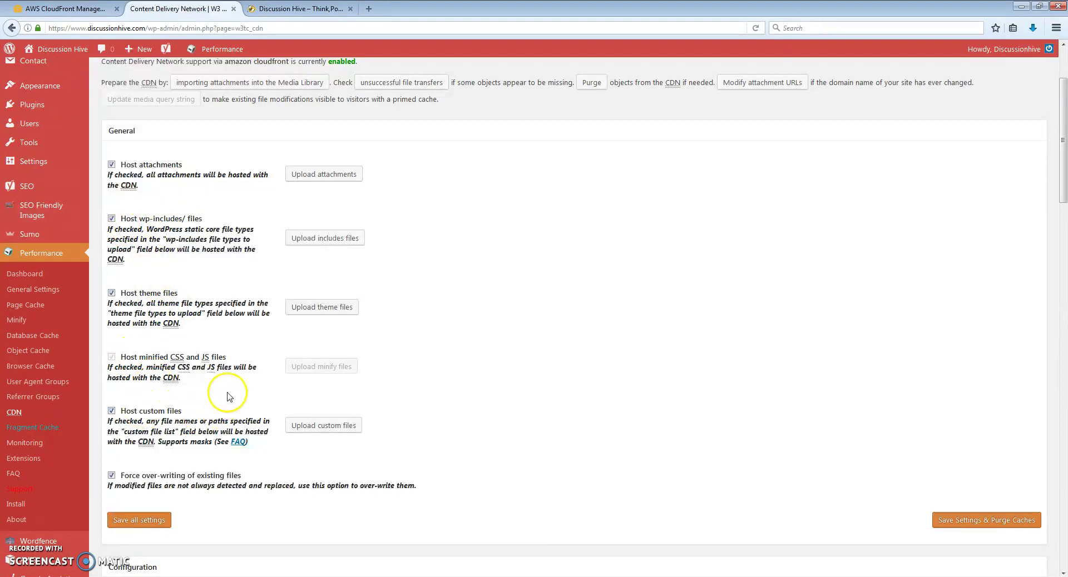
left_click_drag(1063, 173, 1064, 282)
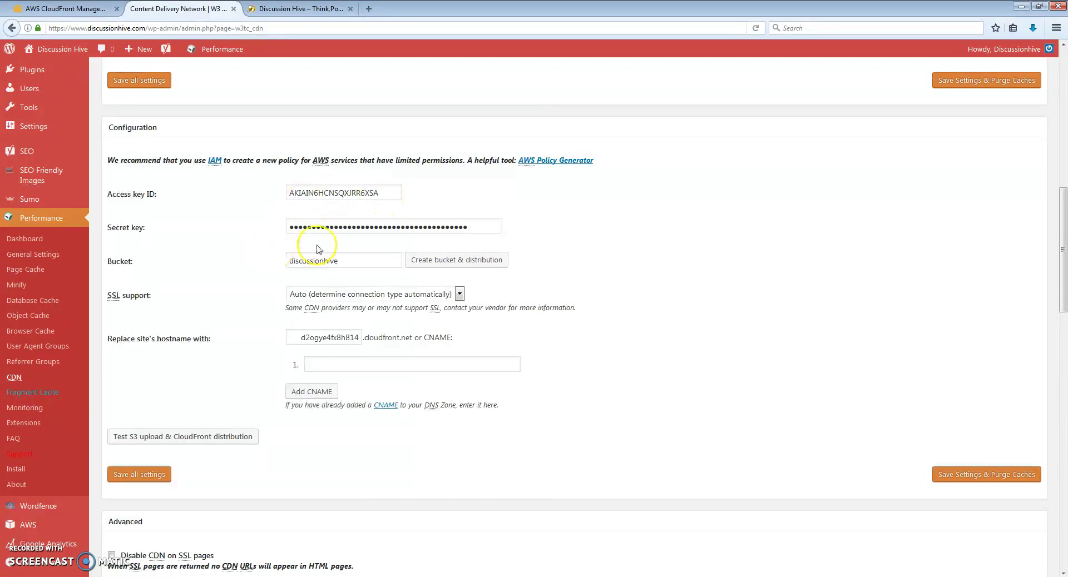
left_click(353, 264)
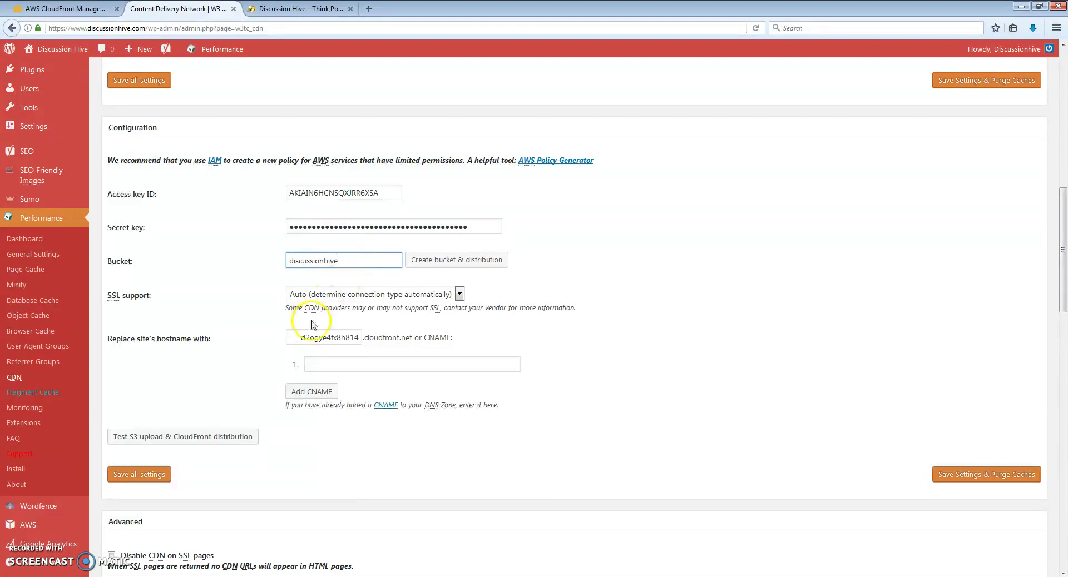
Compare the replacement hostname with the CloudFront distribution's domain name in the AWS console, then test the S3 upload and CloudFront distribution
double_click(323, 338)
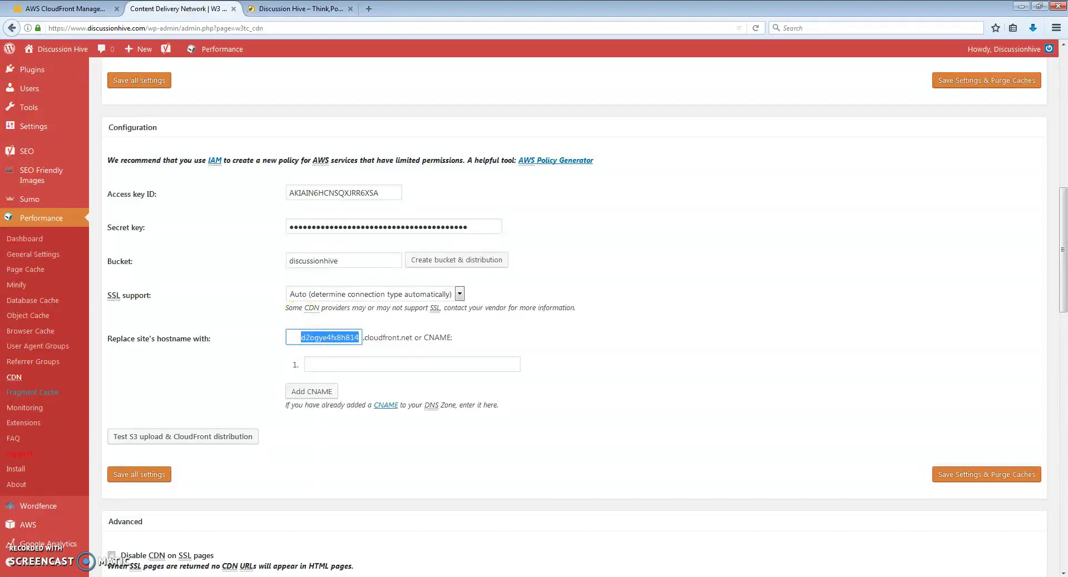
left_click(70, 7)
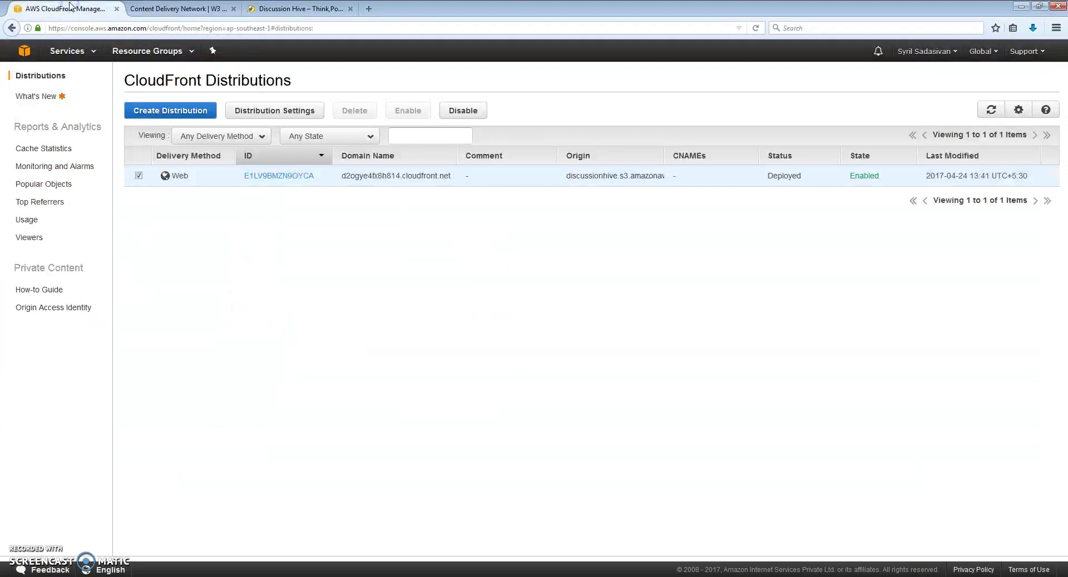
left_click(177, 8)
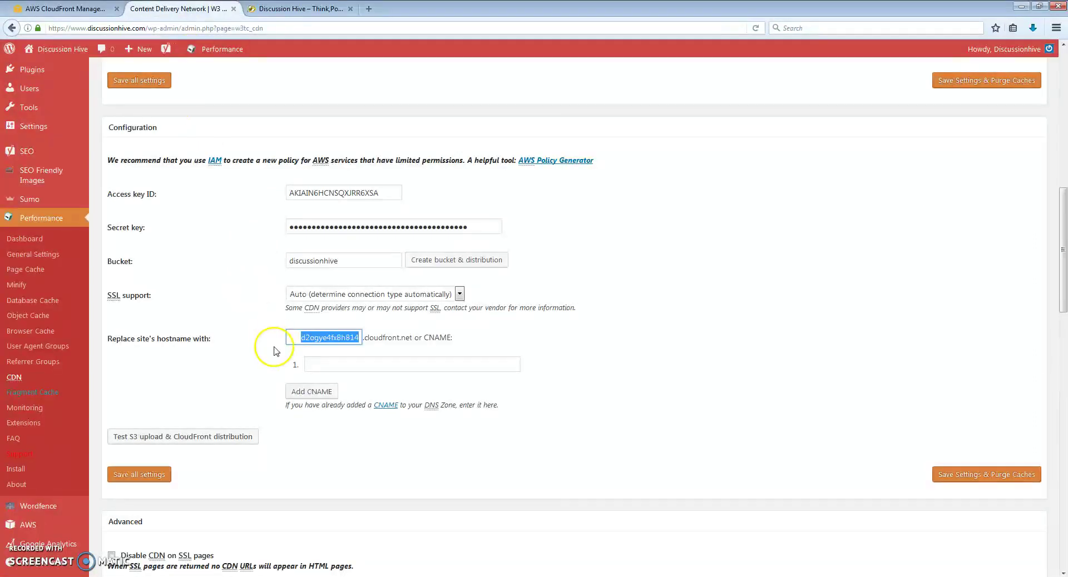
left_click(208, 441)
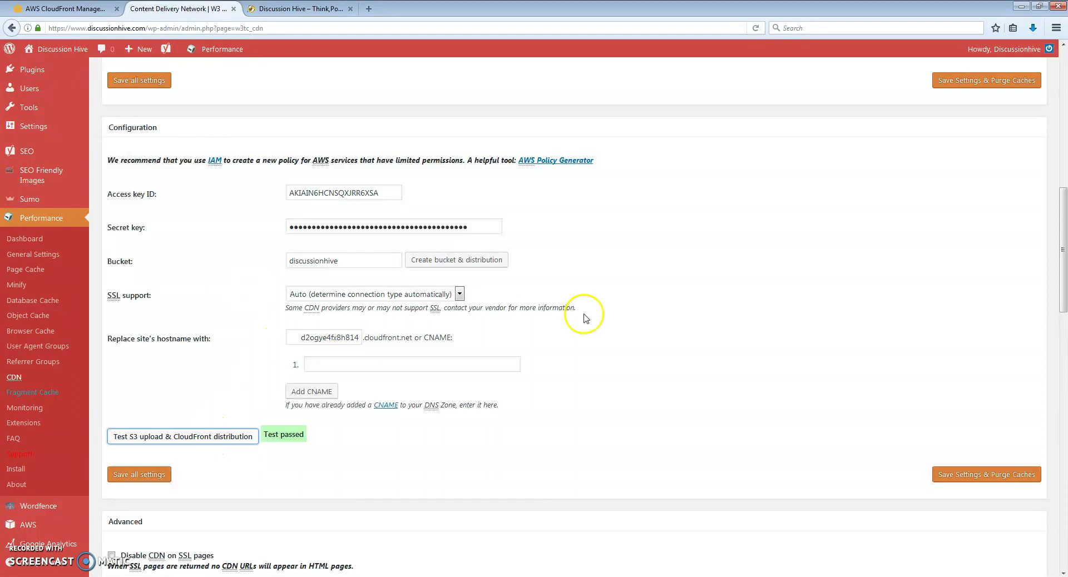
Run the media library attachment upload to the CDN, review the list of processed files and close the export window
left_click_drag(1063, 306, 1063, 168)
left_click(307, 288)
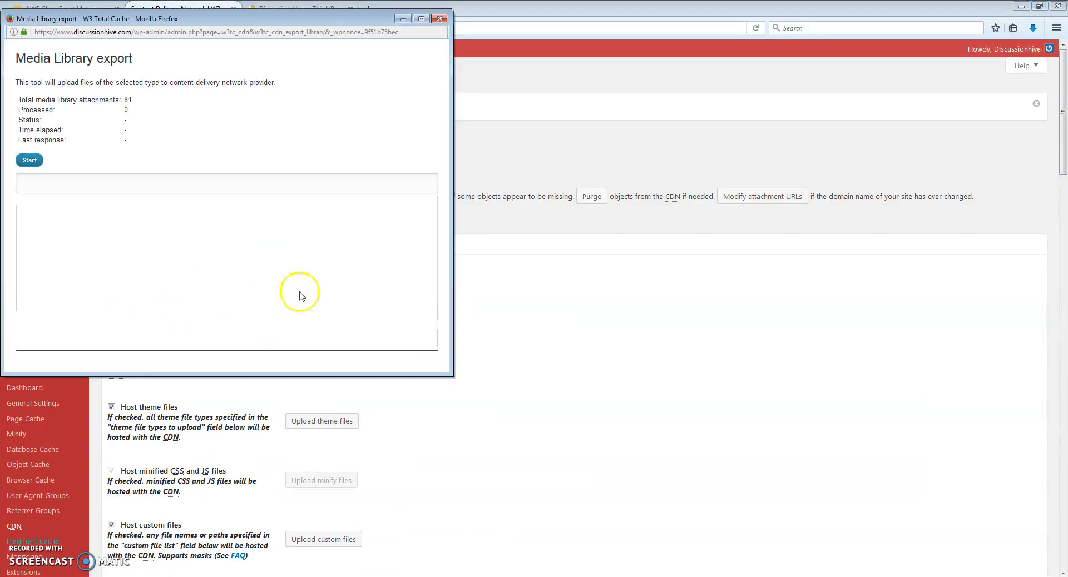
left_click(31, 162)
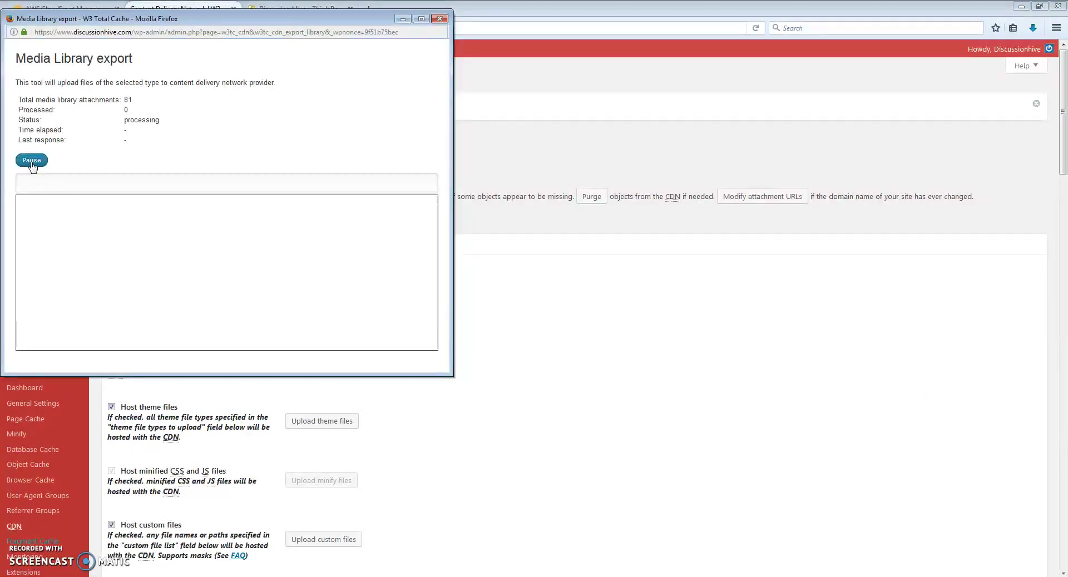
left_click_drag(435, 228, 439, 334)
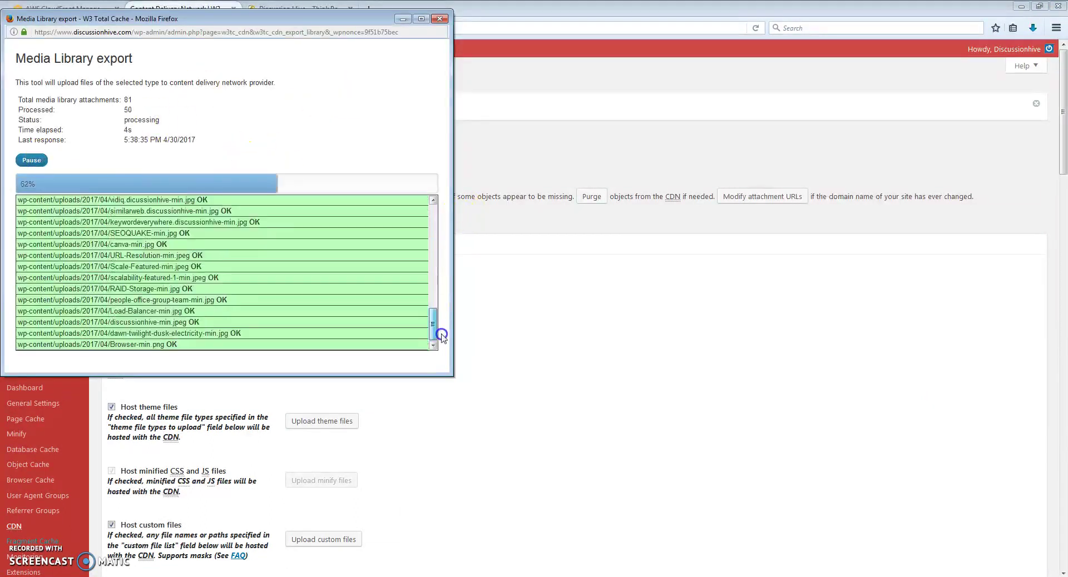
left_click(442, 21)
Review the CDN settings again and open the media library's page for uploading new media
left_click_drag(1064, 150, 1064, 192)
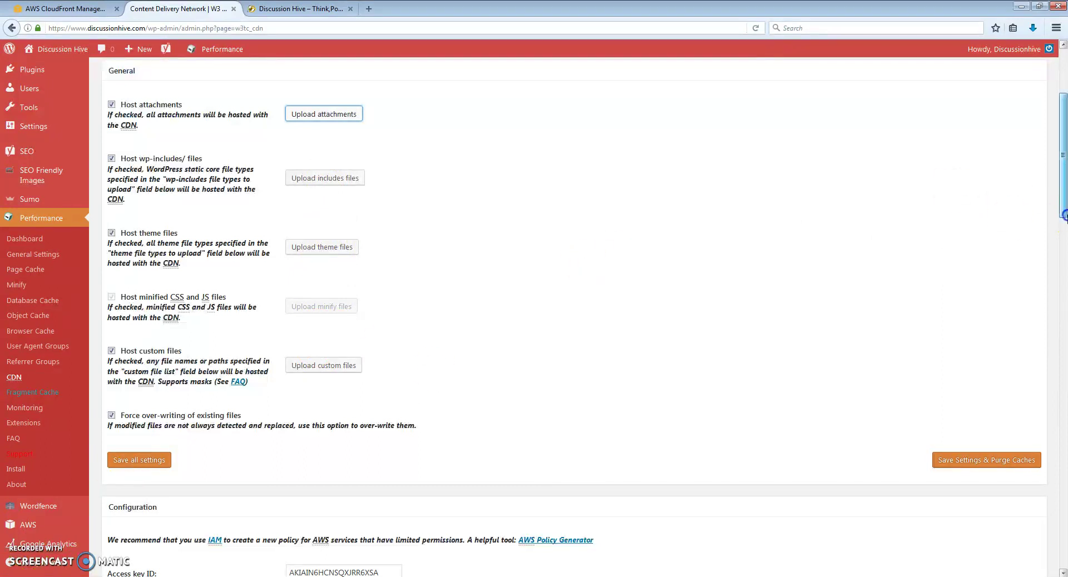
left_click_drag(1063, 217, 1064, 258)
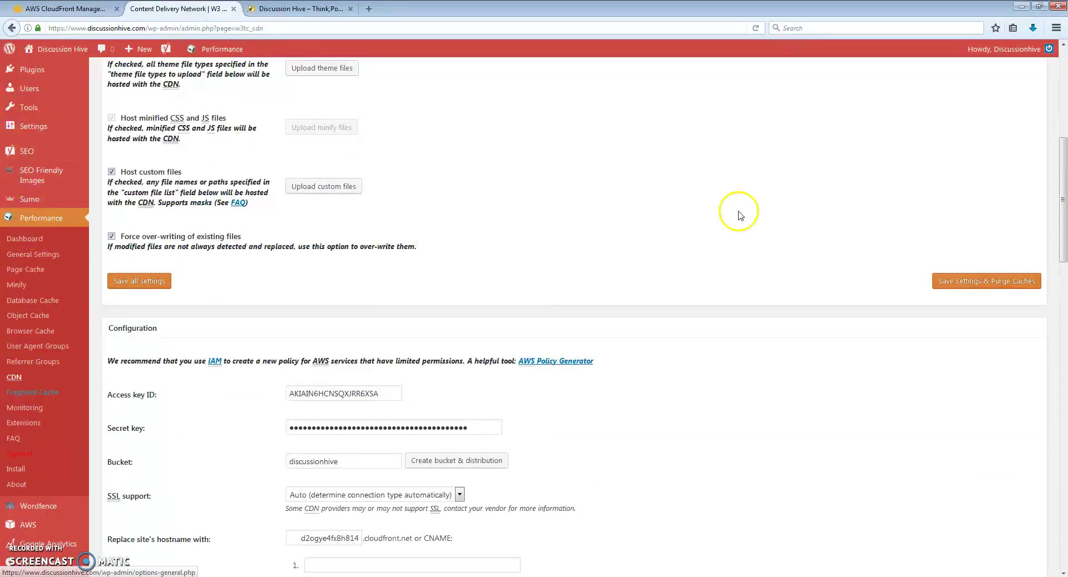
left_click_drag(1063, 245, 1062, 156)
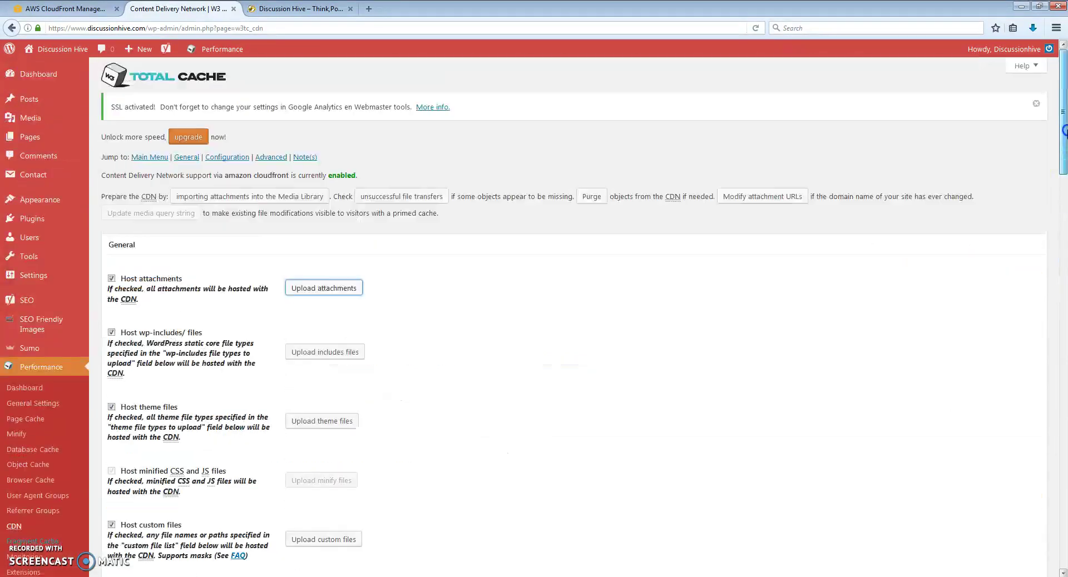
left_click(34, 124)
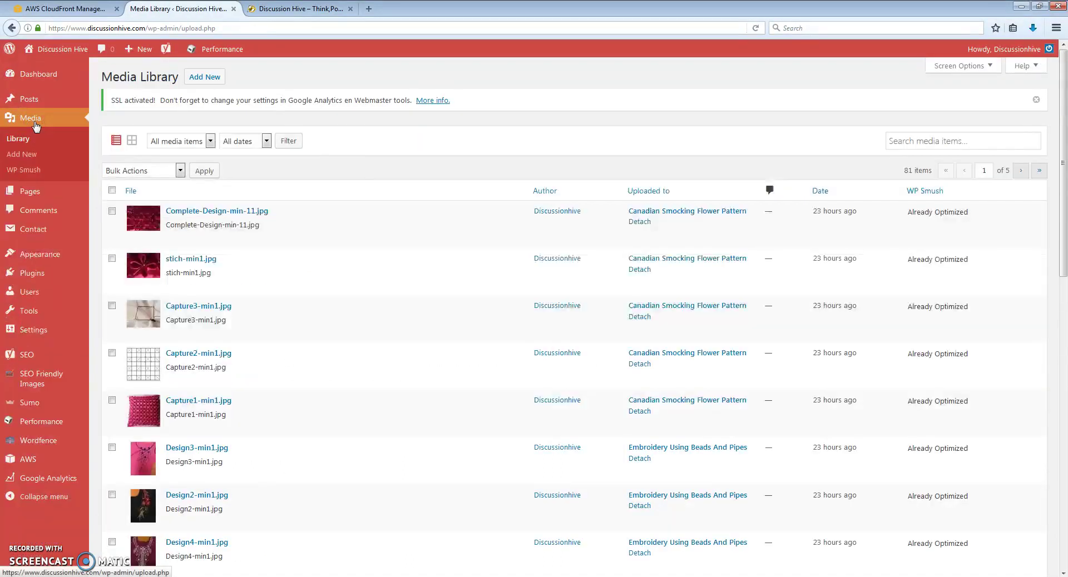
left_click(203, 81)
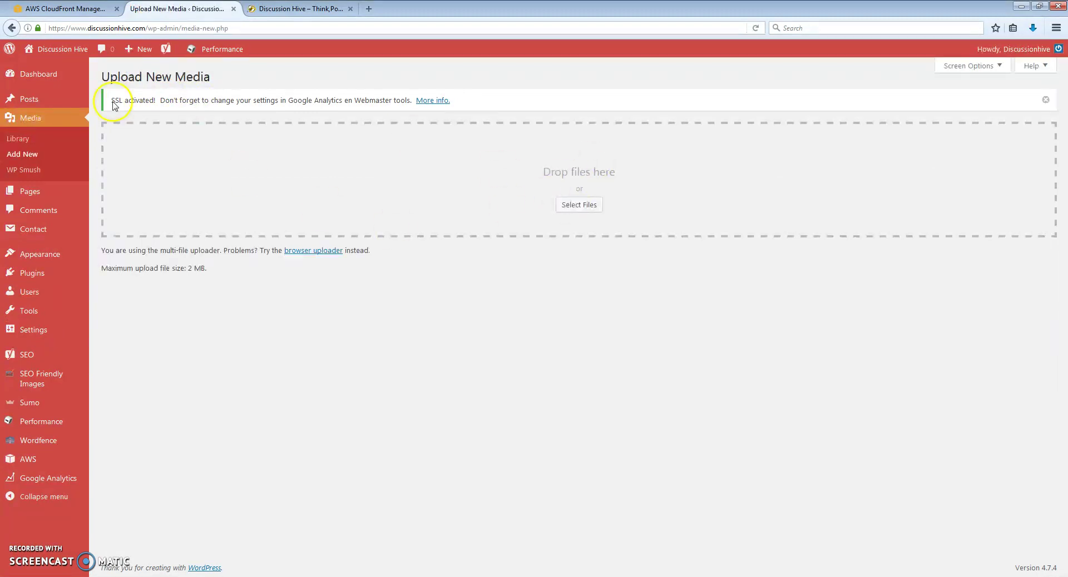
Switch to the AWS console, inspect the contents of the discussionhive S3 bucket and return to the bucket list
left_click(64, 8)
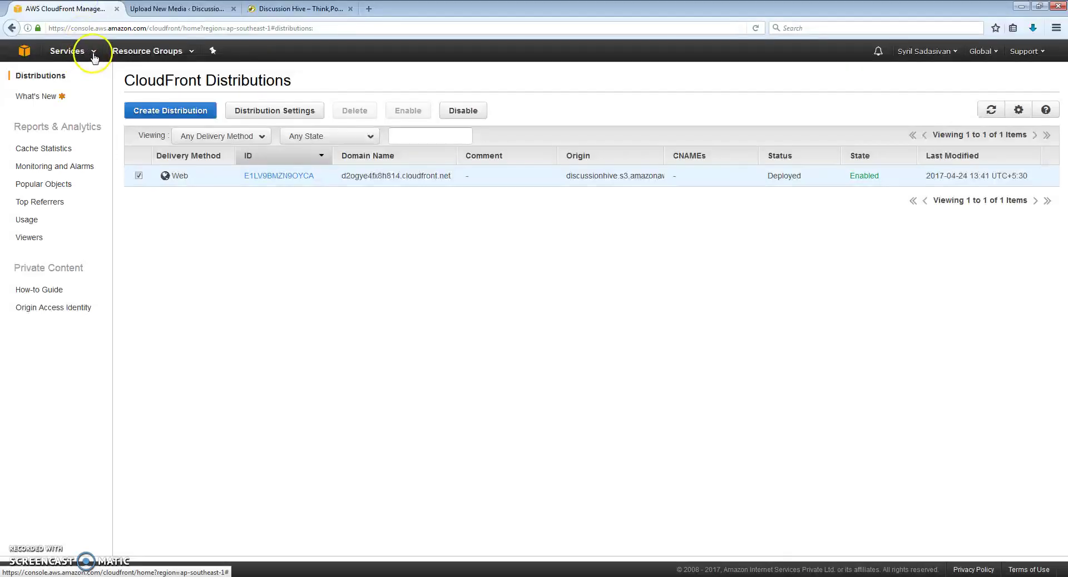
left_click(93, 55)
left_click(31, 124)
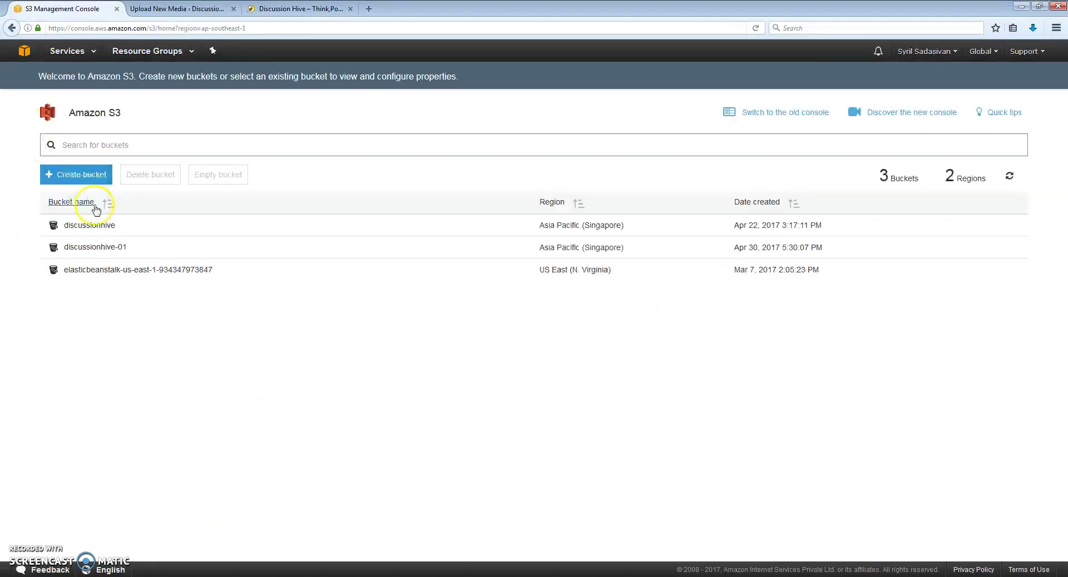
left_click(95, 224)
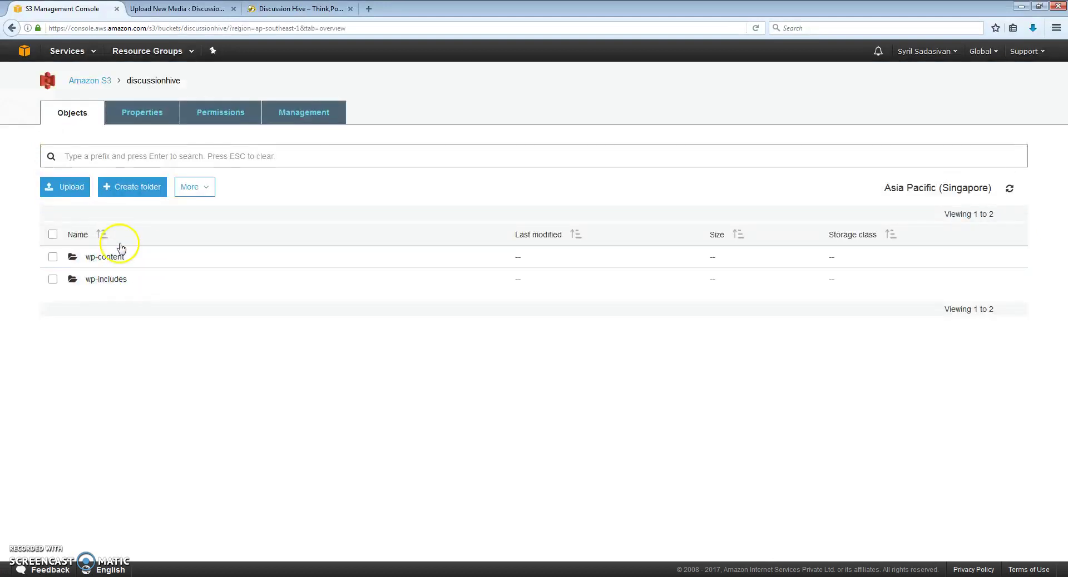
left_click(106, 82)
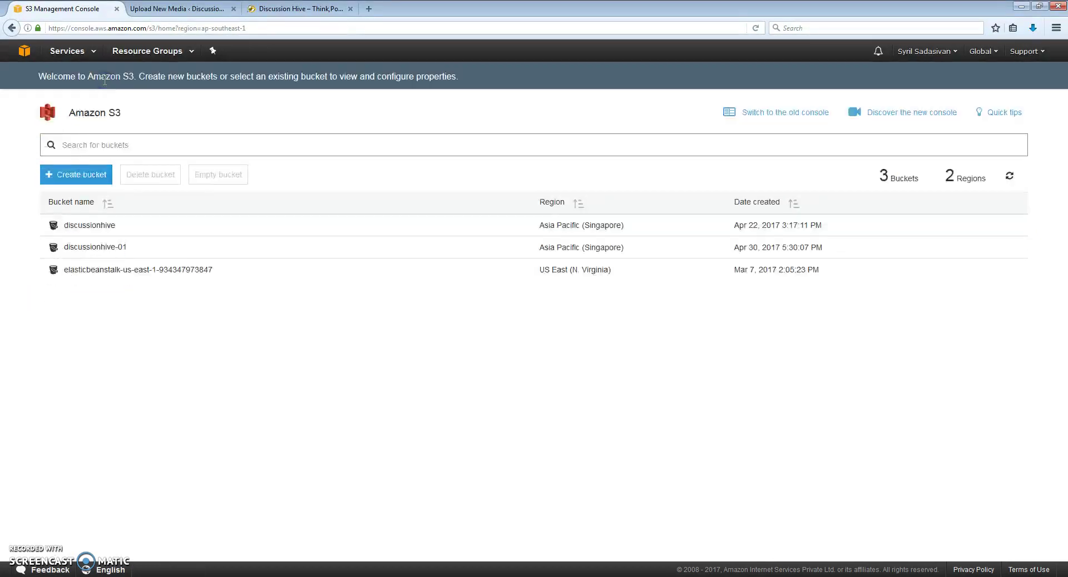
Switch to the live Discussion Hive site and open the URL Resolution By Browser post from the Tech Genie category
left_click(276, 13)
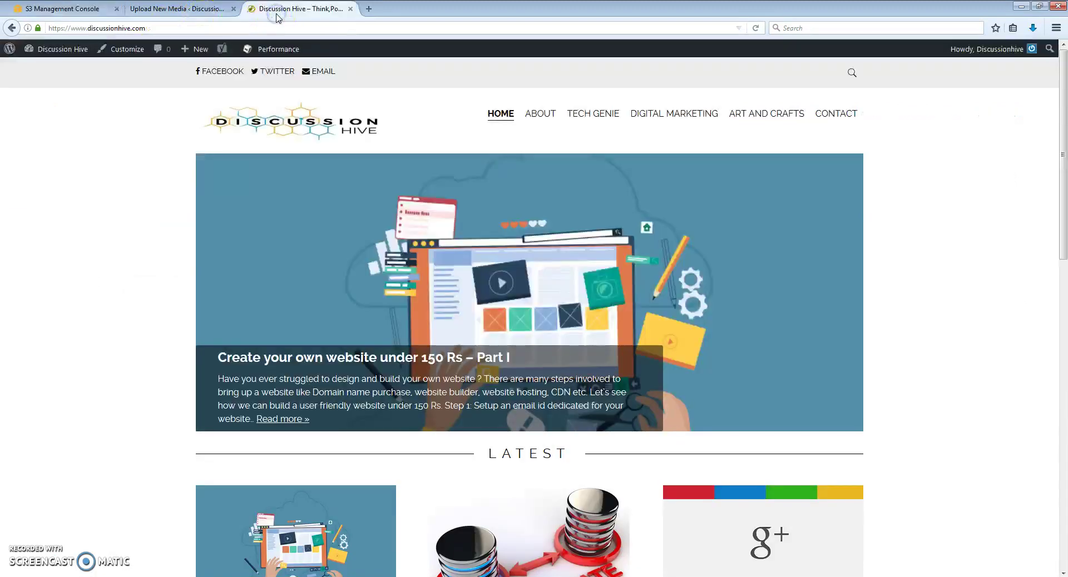
left_click(610, 117)
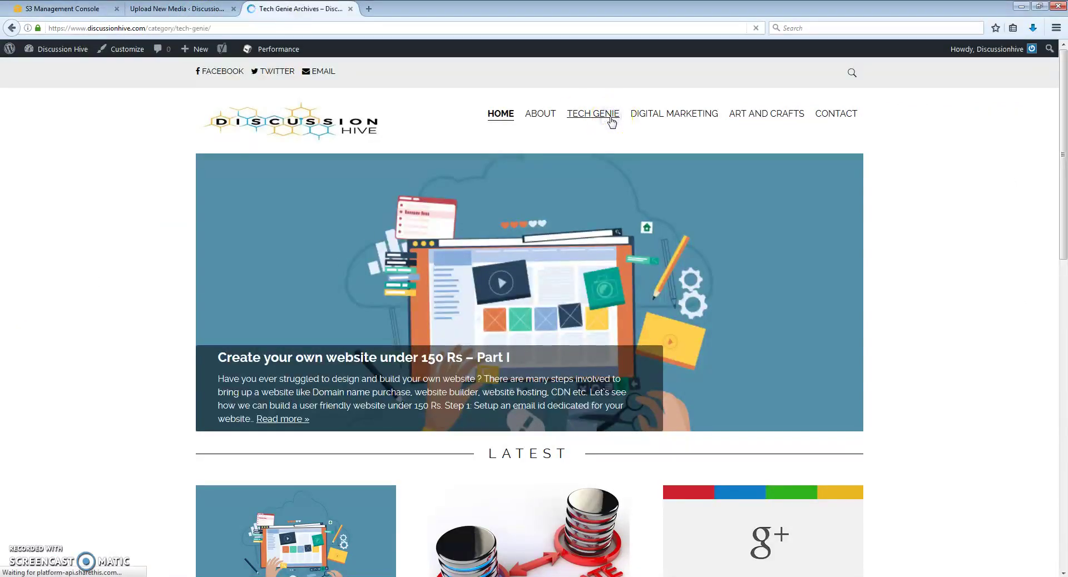
left_click_drag(1061, 191, 1061, 346)
left_click(376, 448)
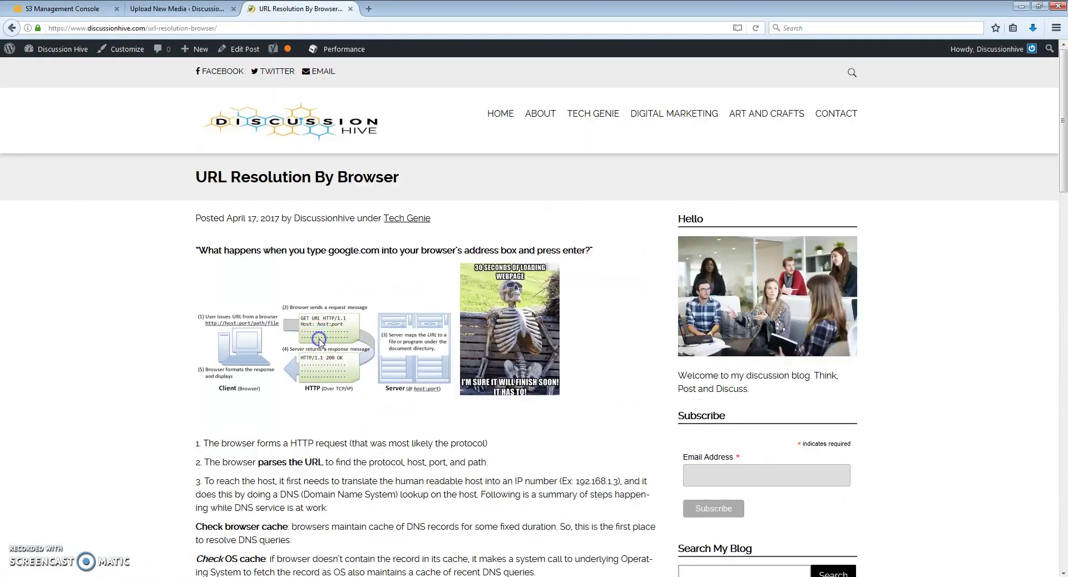
View the post's URL resolution flow image on its own and check the domain in its address
right_click(338, 350)
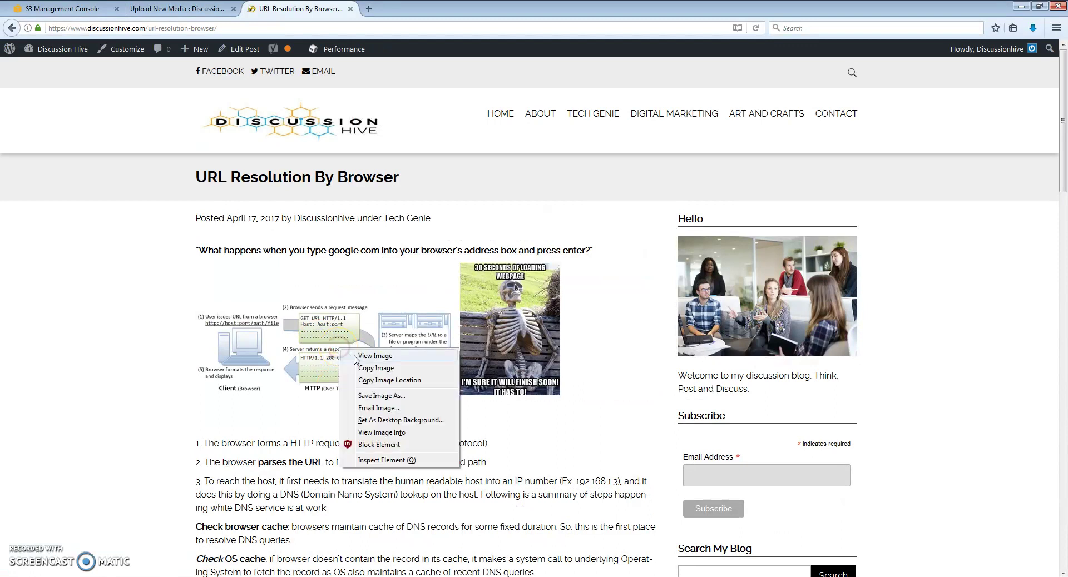
left_click(354, 359)
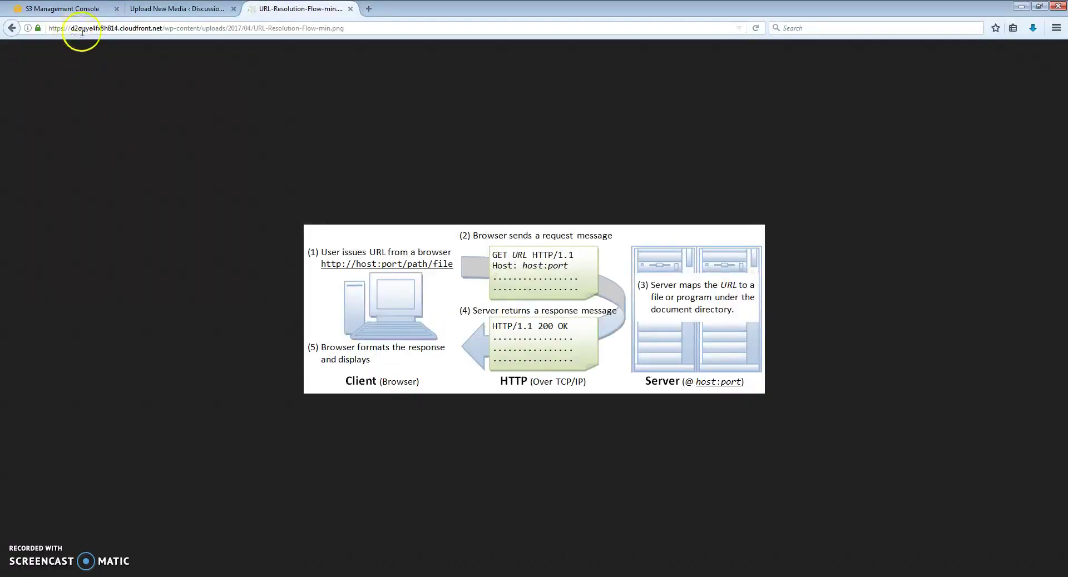
double_click(138, 29)
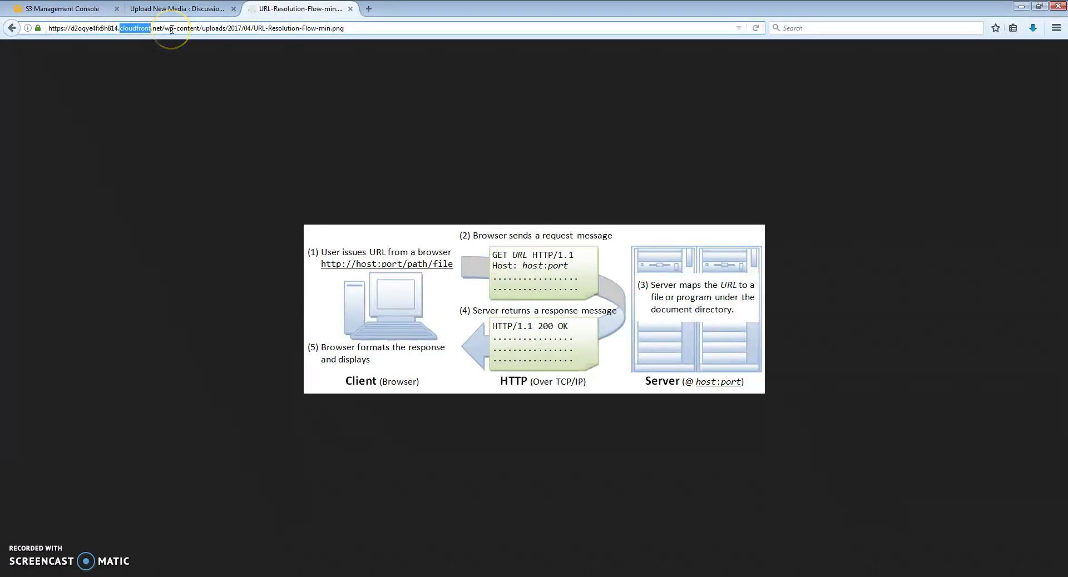